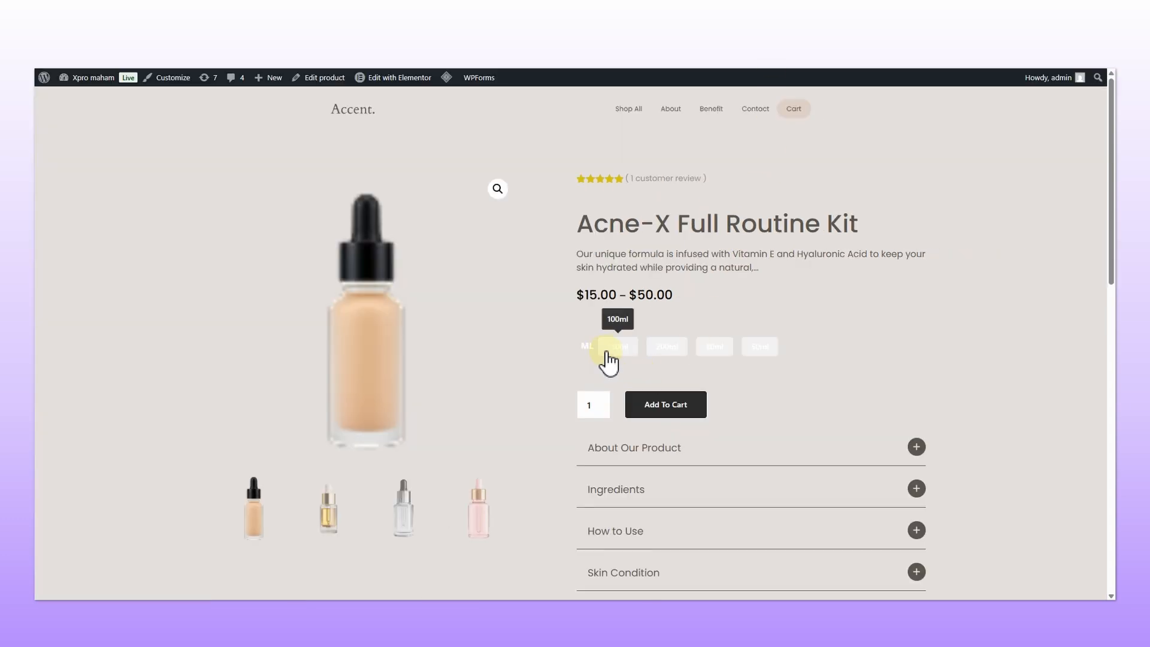
# Step: Disable Show Stock Status and Variation Description, then update and preview the 100ml variation on the live product page
pyautogui.click(614, 352)
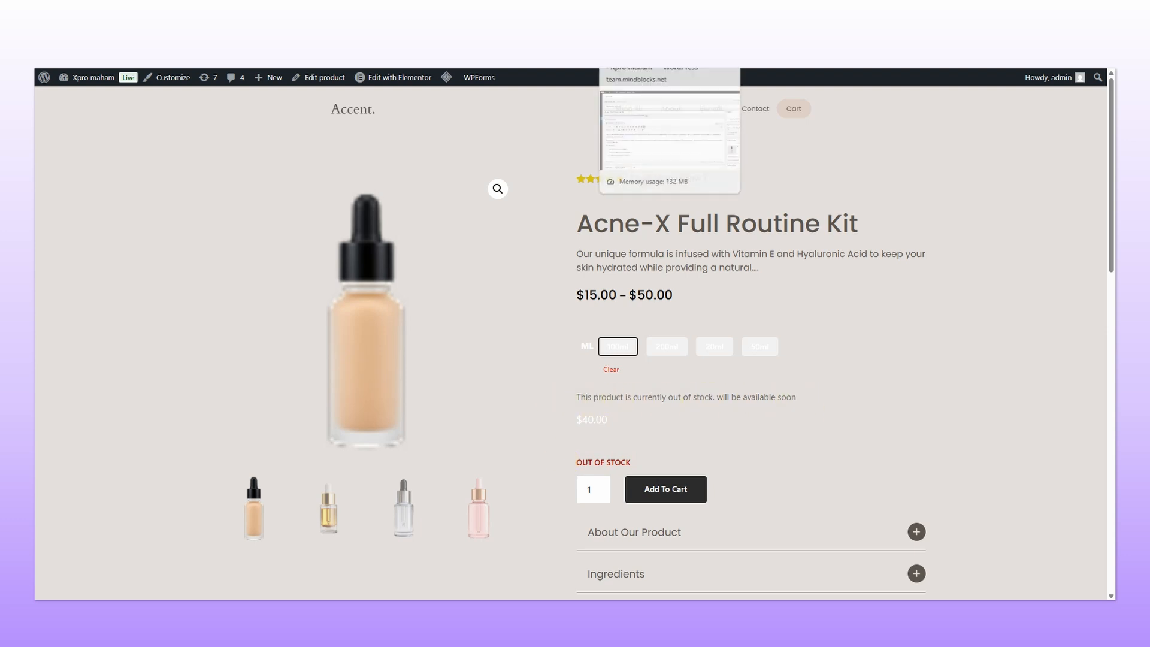
pyautogui.click(704, 38)
pyautogui.click(170, 202)
pyautogui.click(177, 235)
pyautogui.click(1058, 84)
pyautogui.click(779, 37)
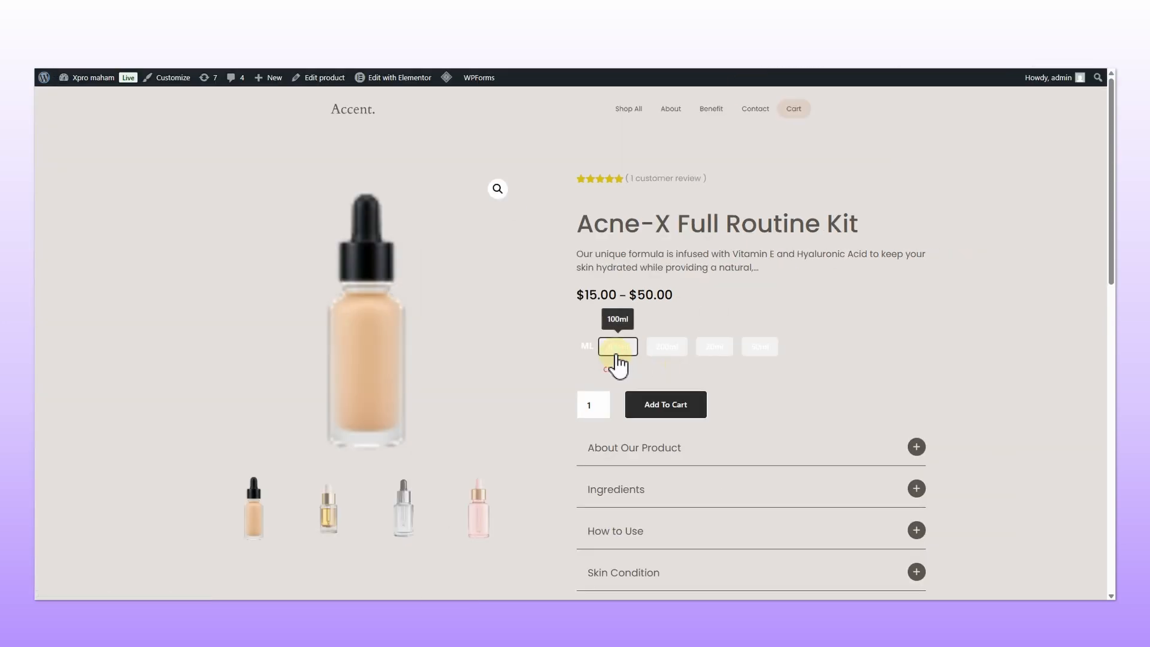
pyautogui.click(617, 347)
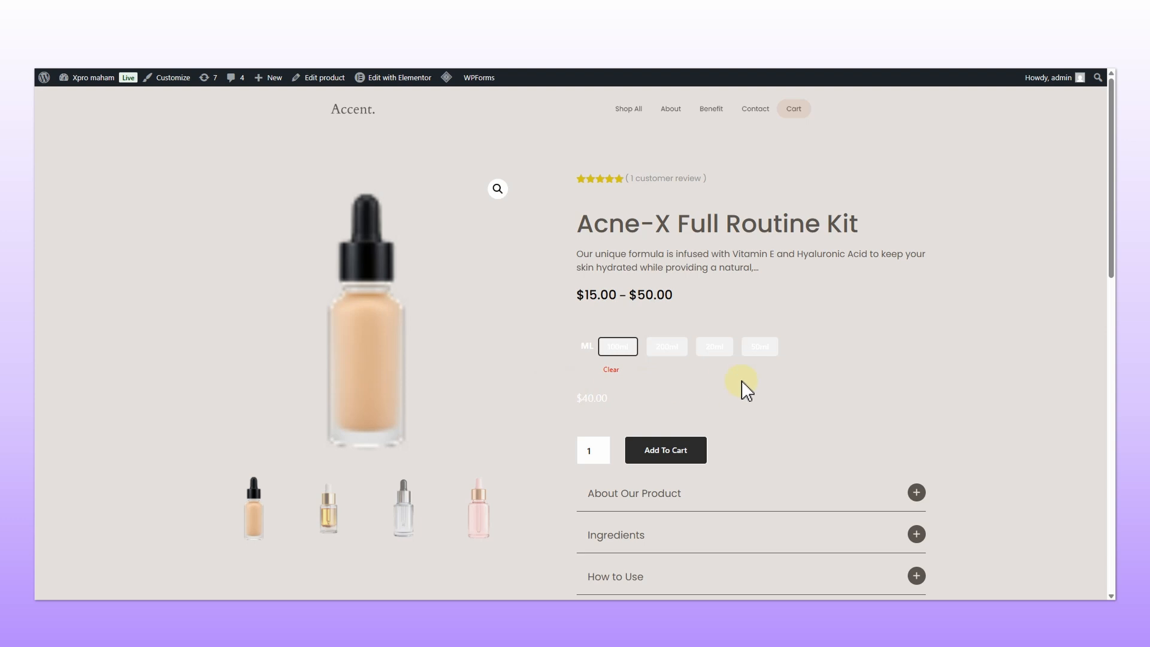
# Step: Re-enable Show Stock Status and Variation Description in the Add To Cart widget
pyautogui.hotkey('ctrl', 'Tab')
pyautogui.click(179, 203)
pyautogui.click(183, 235)
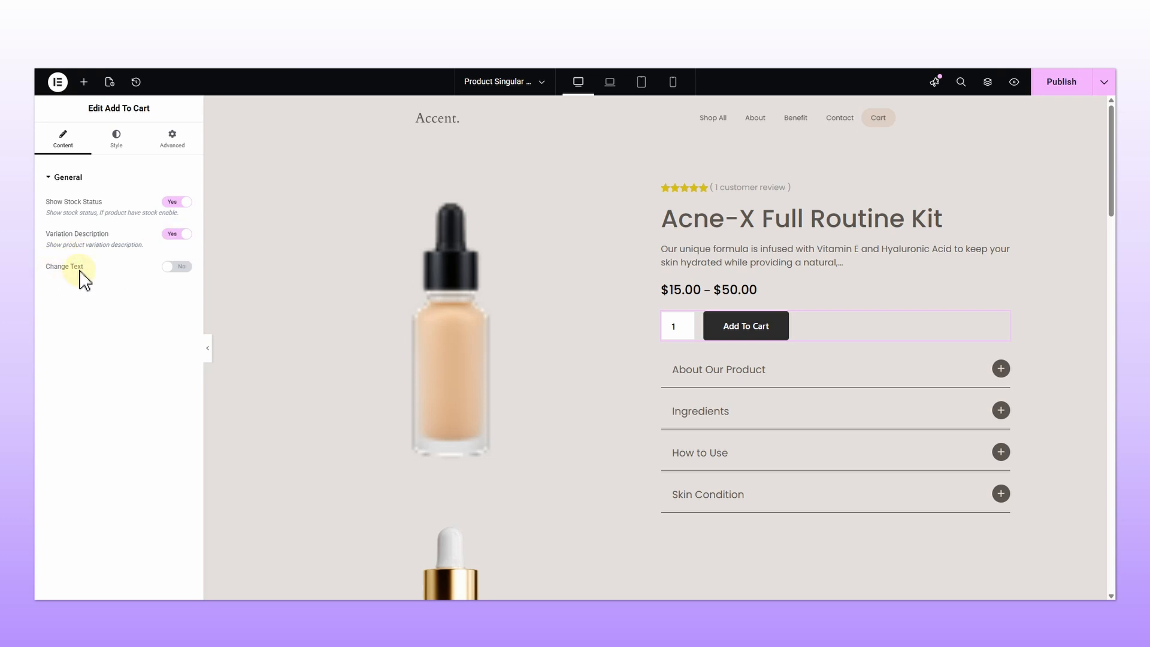
# Step: Enable Change Text to relabel the button Buy Now, then switch Change Text off again
pyautogui.click(180, 267)
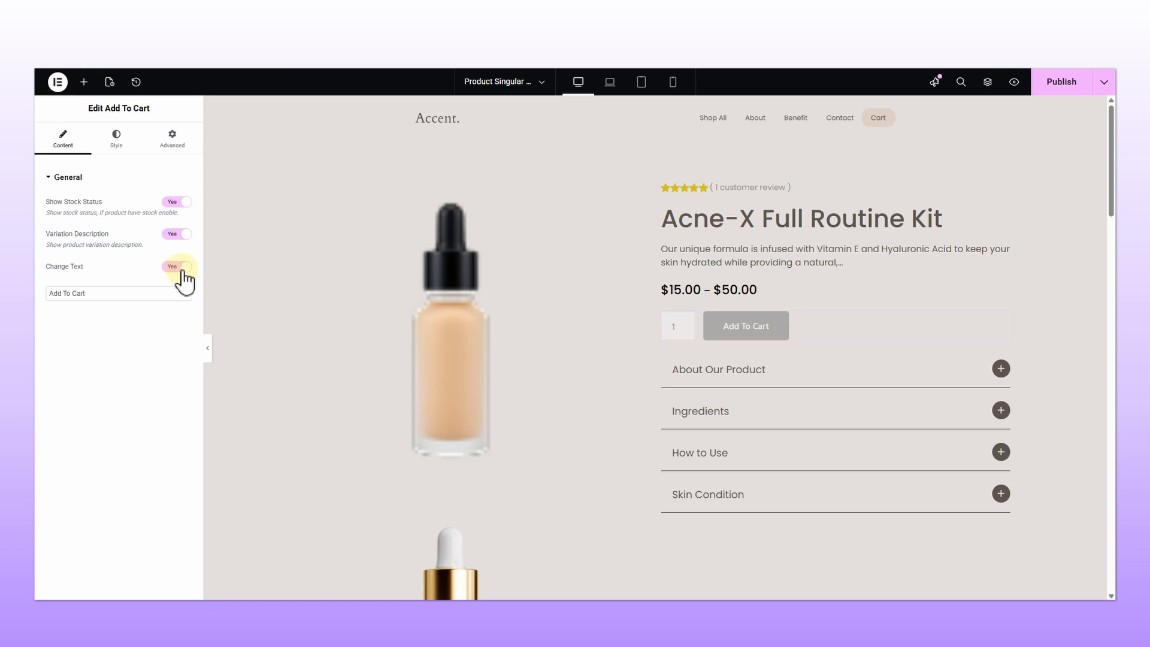
pyautogui.tripleClick(80, 293)
pyautogui.write('buy now')
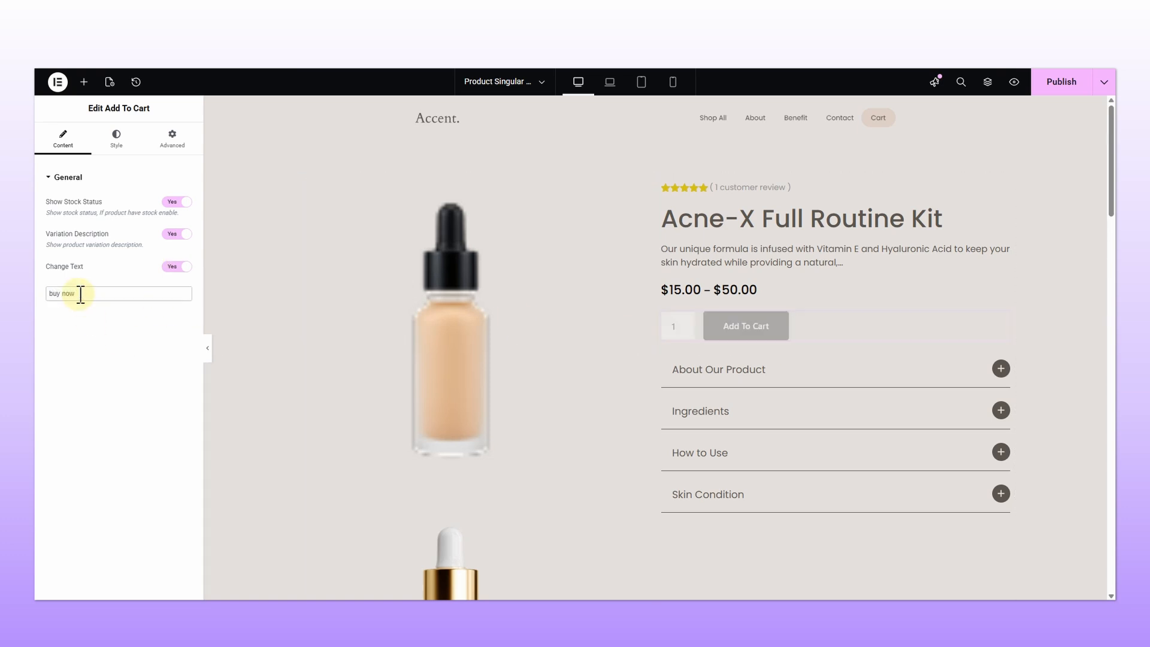
pyautogui.click(54, 296)
pyautogui.press('BackSpace')
pyautogui.write('B')
pyautogui.click(69, 299)
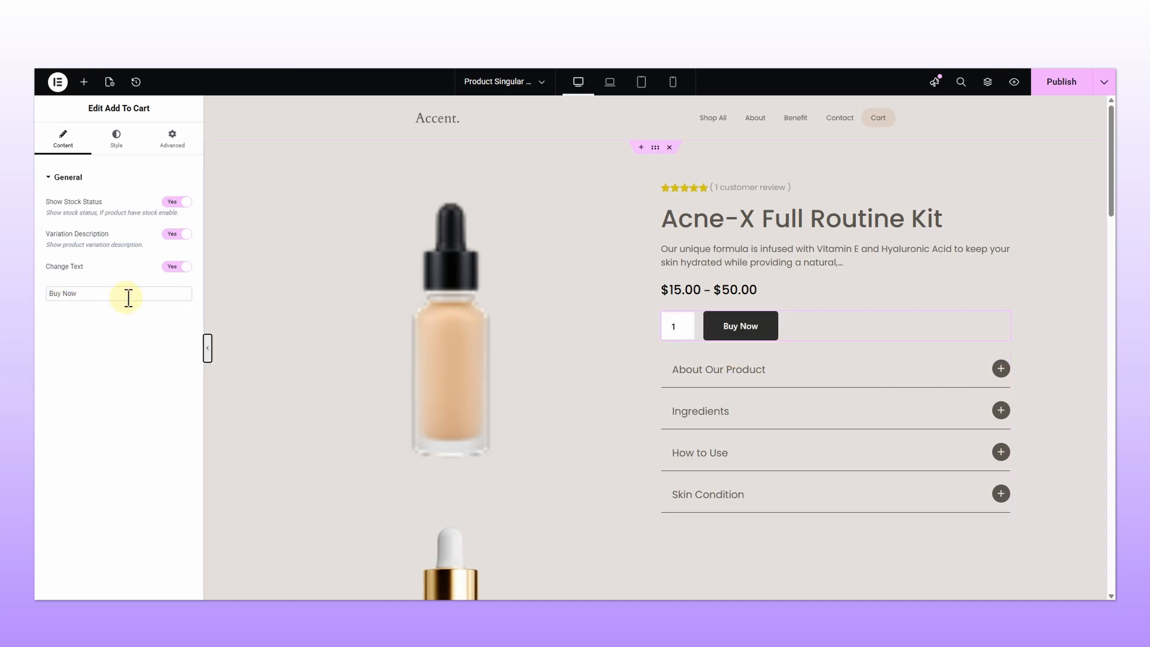
pyautogui.click(162, 268)
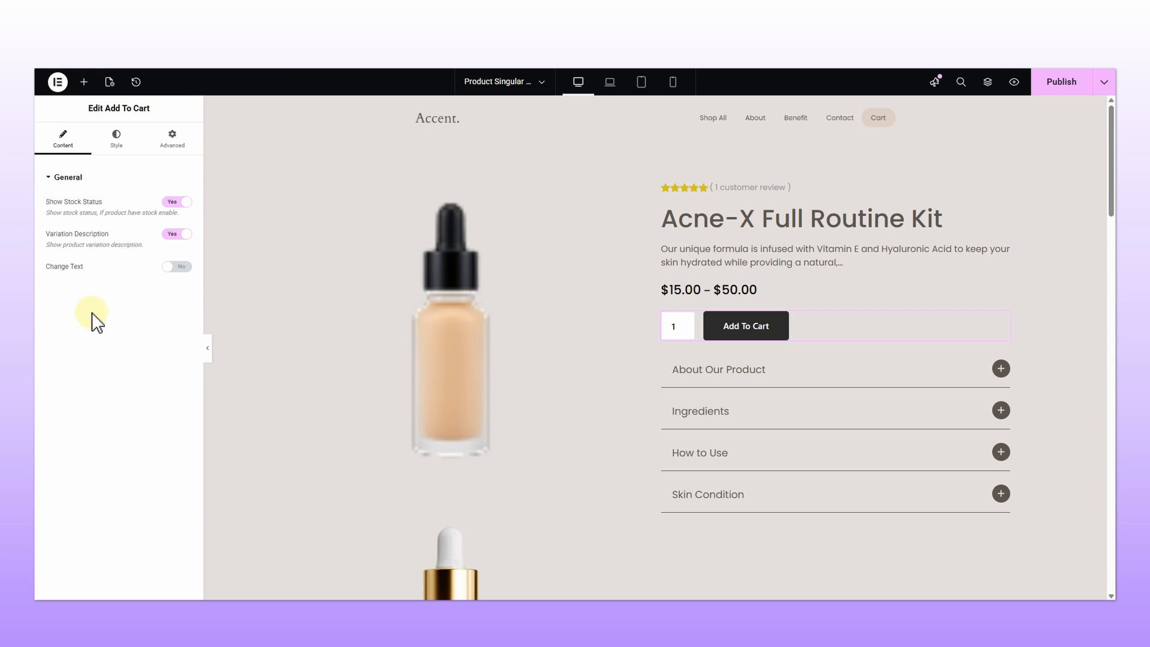
# Step: Set the Stock Status typography font size to 20 px
pyautogui.click(117, 137)
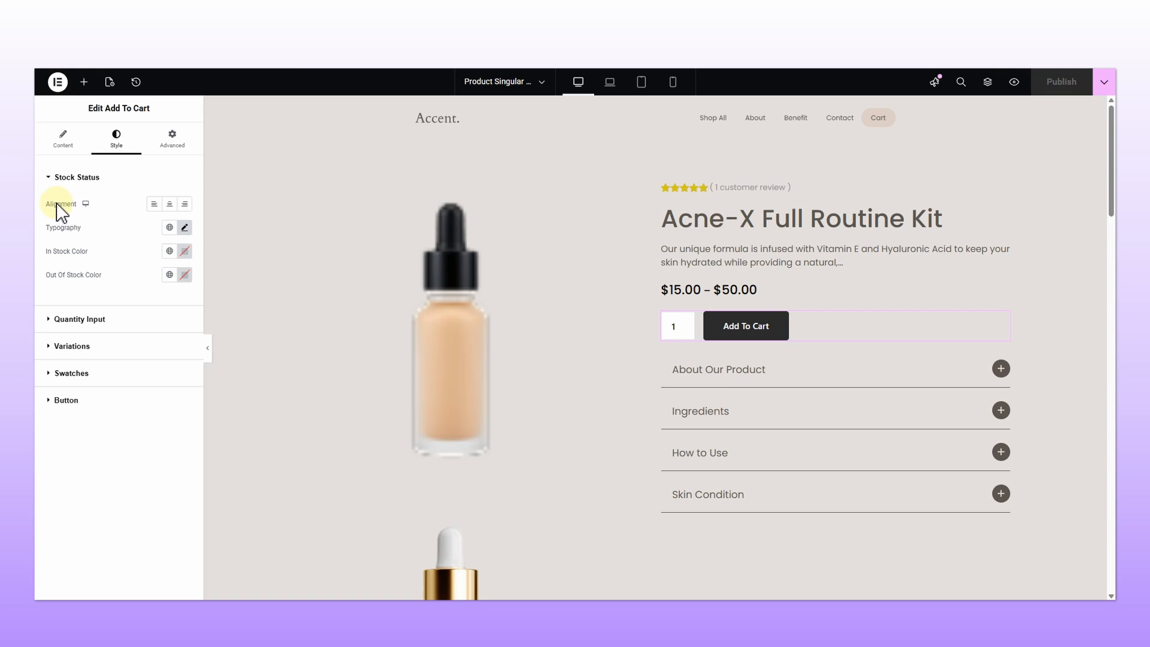
pyautogui.click(185, 227)
pyautogui.click(161, 314)
pyautogui.write('20')
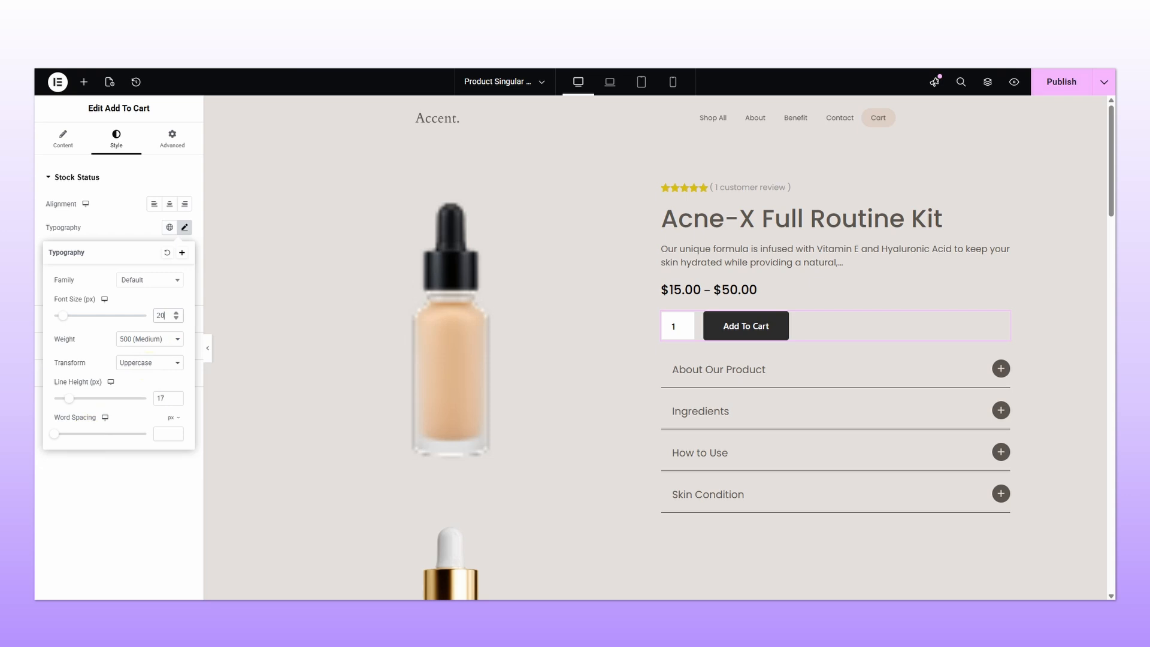
pyautogui.click(104, 230)
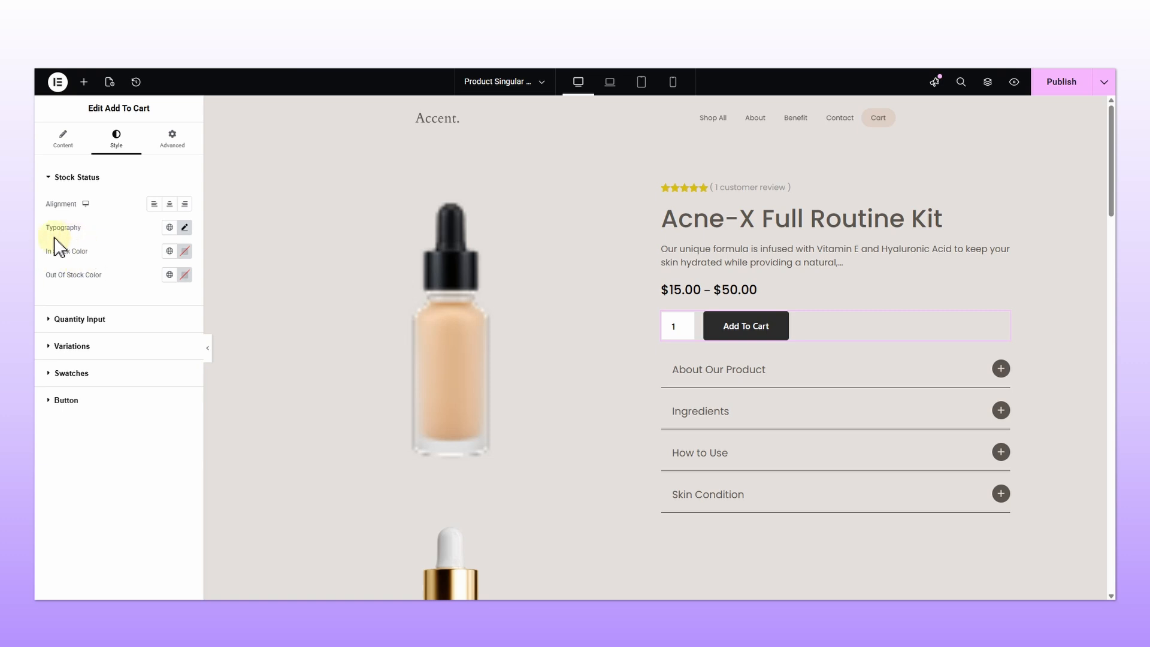
# Step: Set the In Stock color to a green shade
pyautogui.click(184, 252)
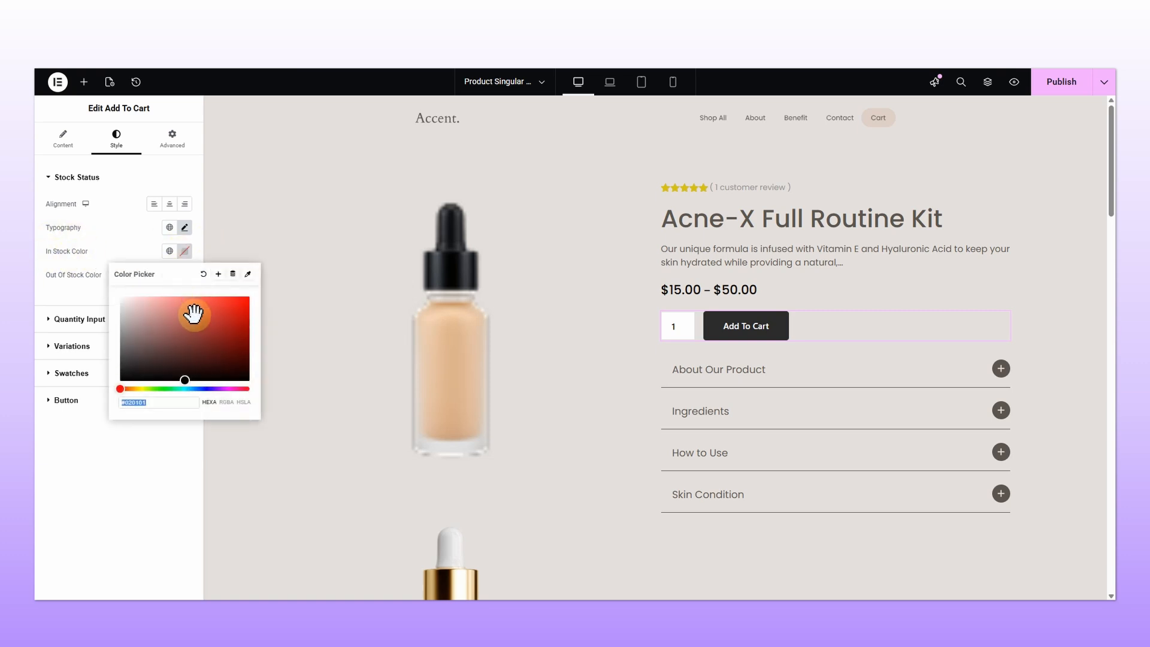
pyautogui.moveTo(121, 388); pyautogui.dragTo(158, 388)
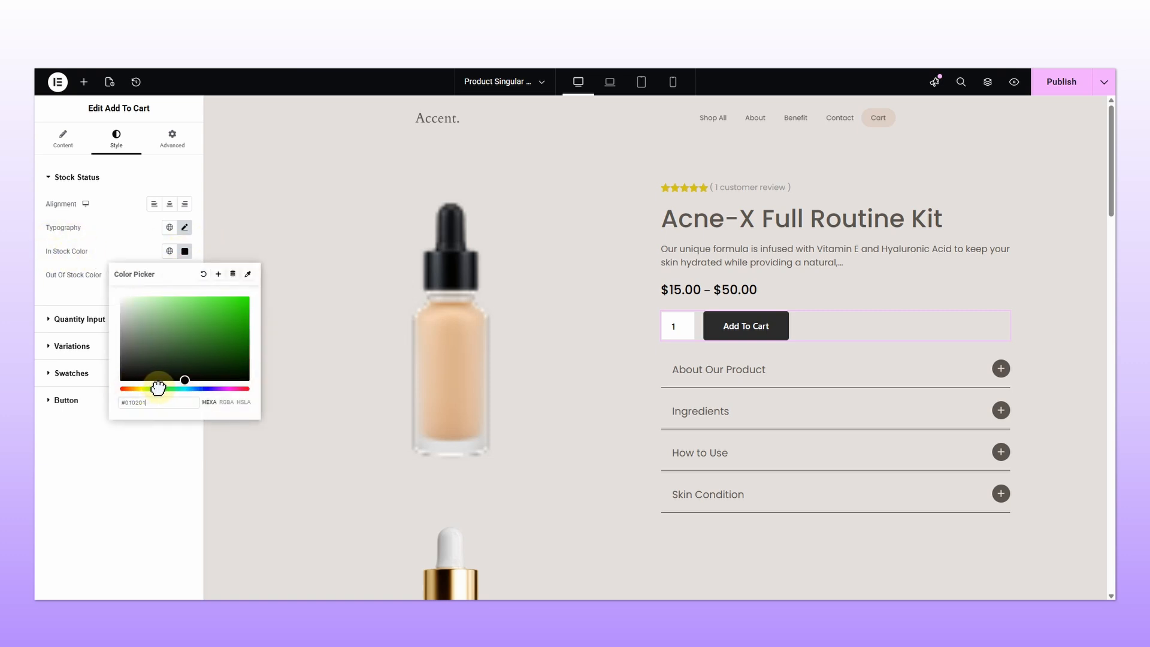
pyautogui.click(181, 357)
pyautogui.moveTo(180, 333)
pyautogui.mouseDown()
pyautogui.moveTo(188, 306)
pyautogui.moveTo(195, 318)
pyautogui.mouseUp()
pyautogui.click(90, 267)
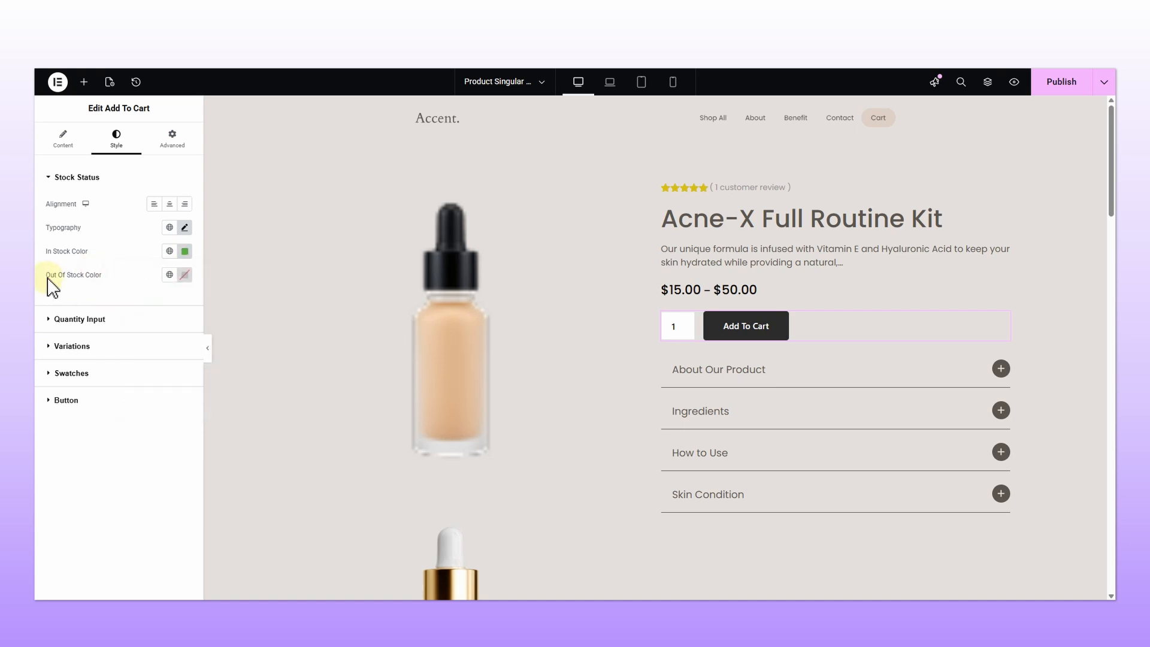
# Step: Set the Out Of Stock color to red #FD4444
pyautogui.click(184, 274)
pyautogui.moveTo(208, 364); pyautogui.dragTo(214, 322)
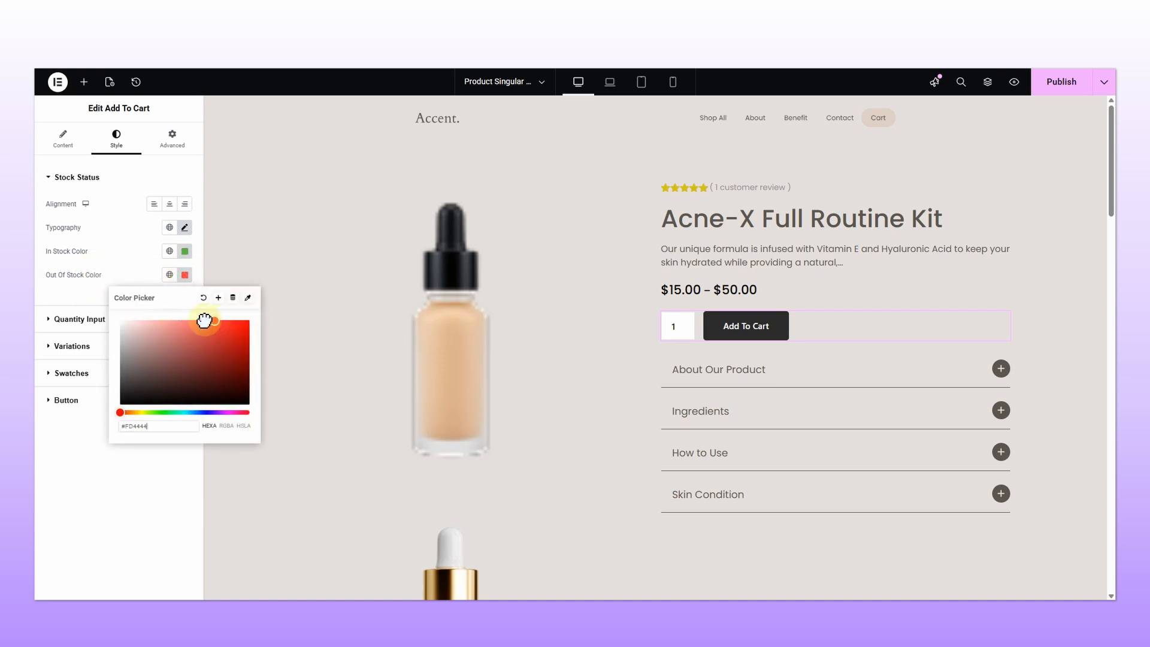
pyautogui.click(128, 268)
# Step: Update the template and check the stock status of the 100ml variation on the live page
pyautogui.click(1058, 82)
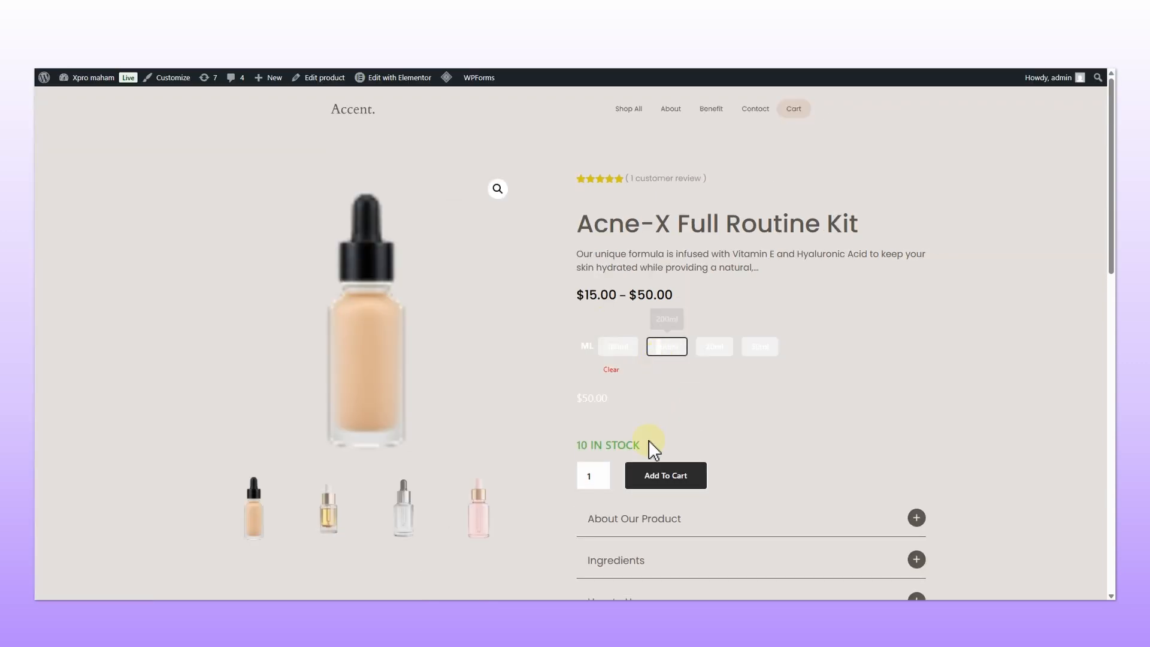
pyautogui.click(619, 348)
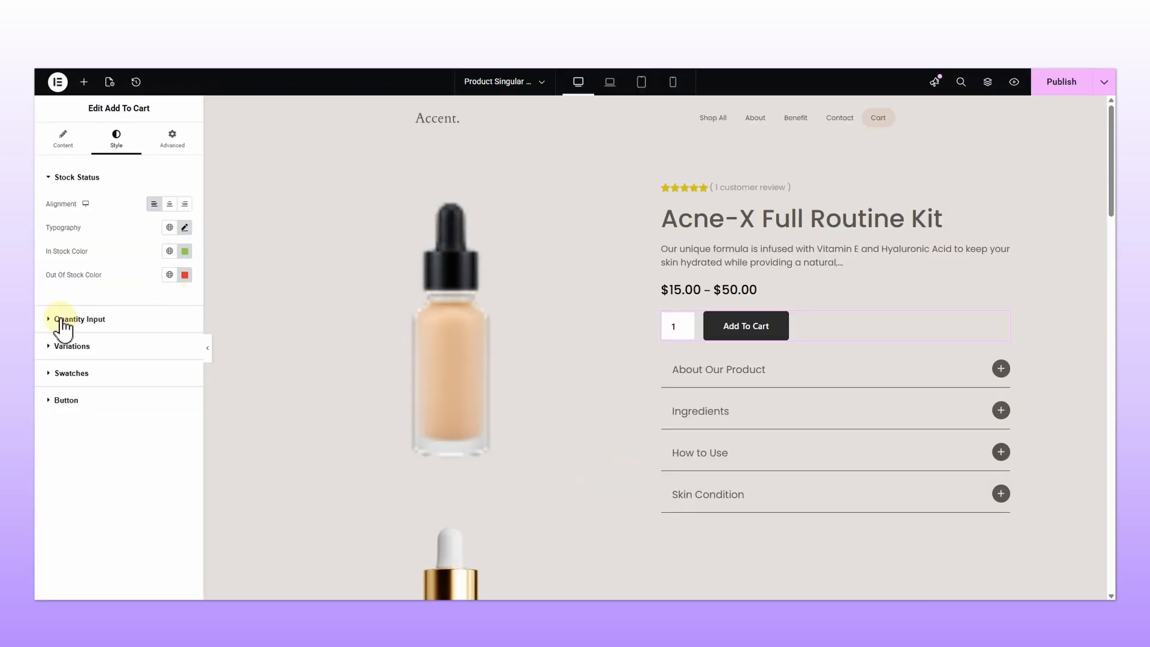
# Step: Set the Quantity Input typography size to 18 px
pyautogui.click(57, 320)
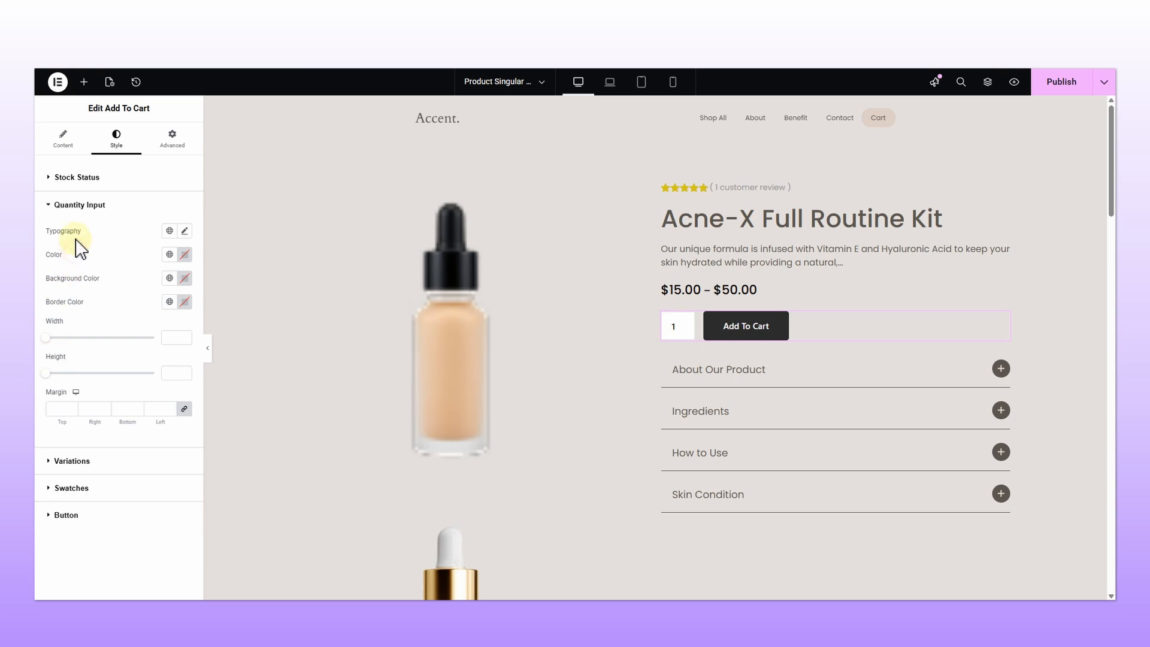
pyautogui.click(185, 231)
pyautogui.moveTo(55, 319)
pyautogui.mouseDown()
pyautogui.moveTo(92, 326)
pyautogui.moveTo(61, 319)
pyautogui.mouseUp()
pyautogui.click(161, 321)
pyautogui.press('BackSpace')
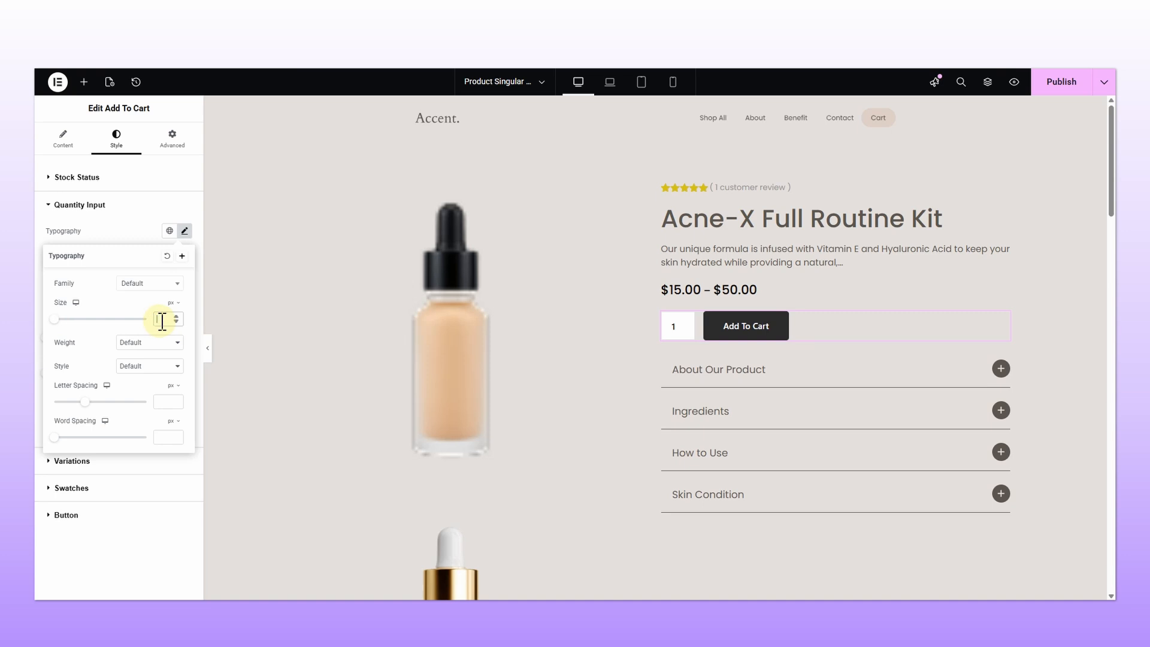
pyautogui.click(179, 317)
pyautogui.press('BackSpace')
pyautogui.write('18')
pyautogui.doubleClick(157, 317)
pyautogui.click(120, 239)
pyautogui.click(185, 254)
pyautogui.moveTo(198, 321); pyautogui.dragTo(235, 313)
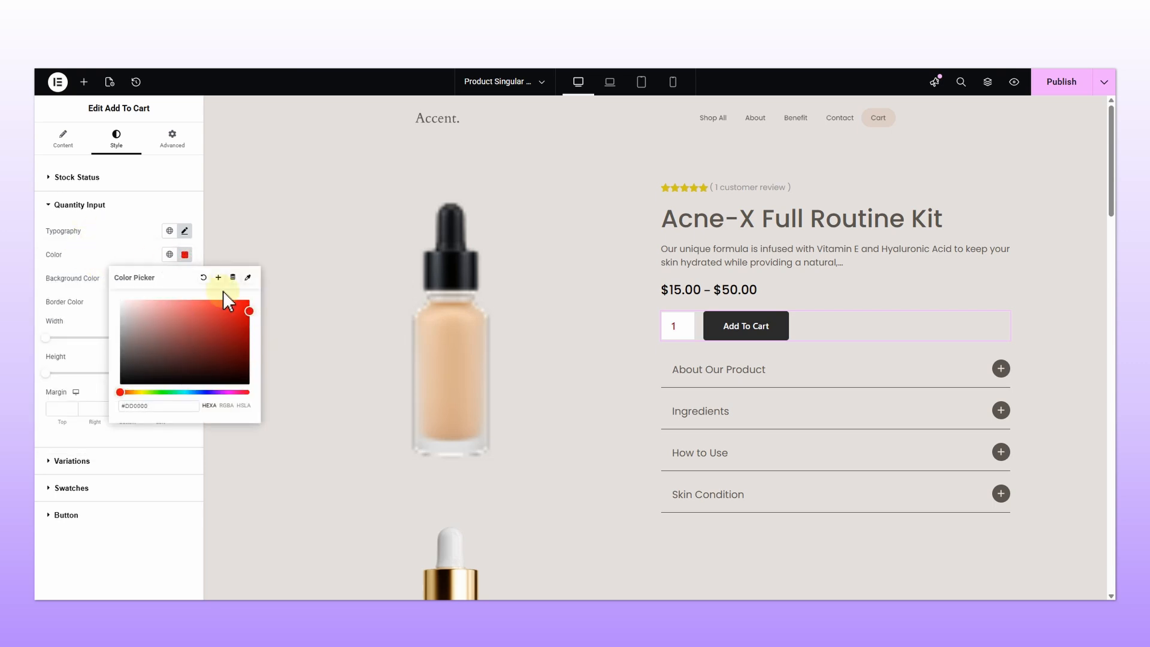
pyautogui.click(203, 277)
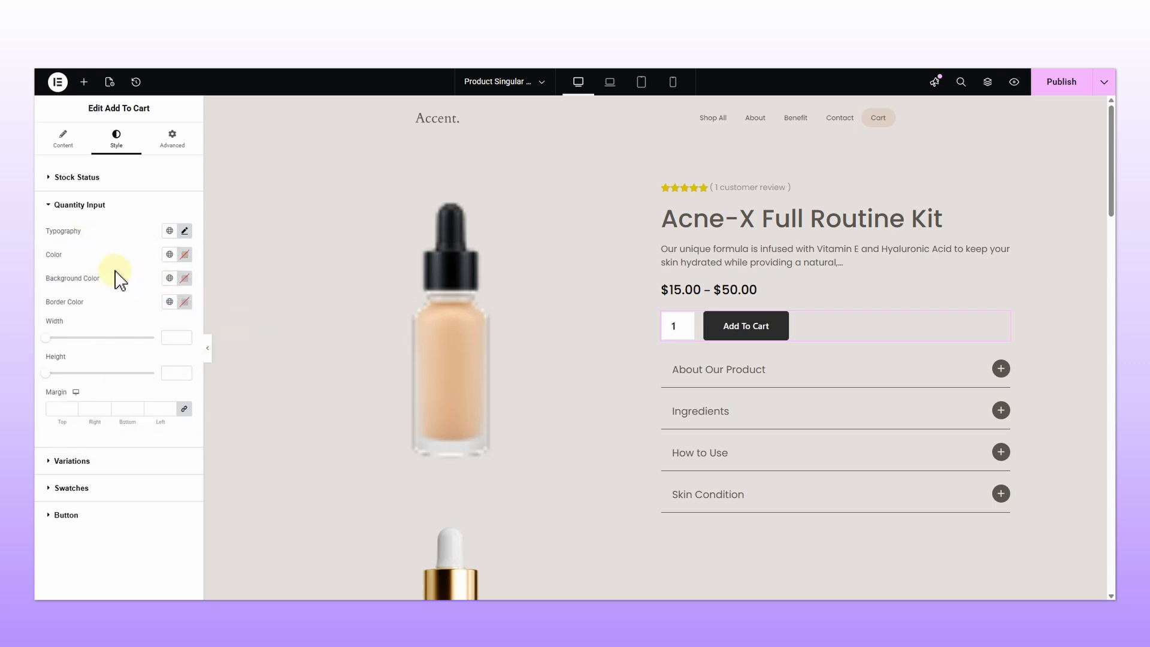
pyautogui.click(185, 278)
pyautogui.click(222, 342)
pyautogui.moveTo(222, 342); pyautogui.dragTo(145, 334)
pyautogui.click(203, 301)
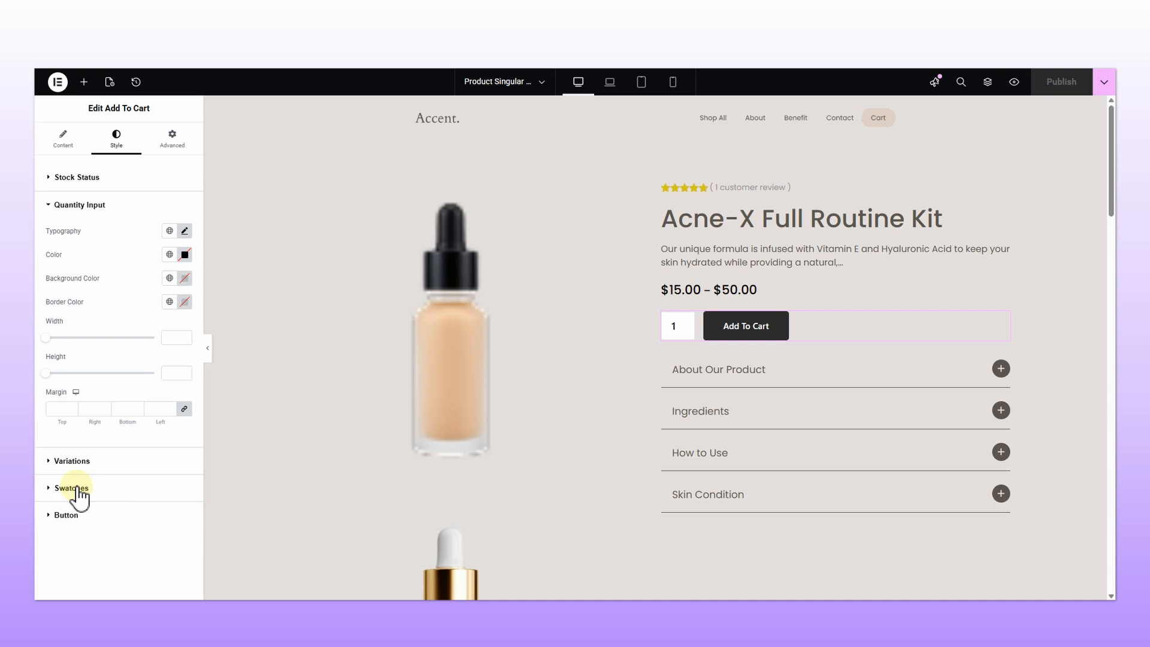
# Step: Set the Label swatches typography to the Poppins font family and choose a font weight
pyautogui.click(77, 489)
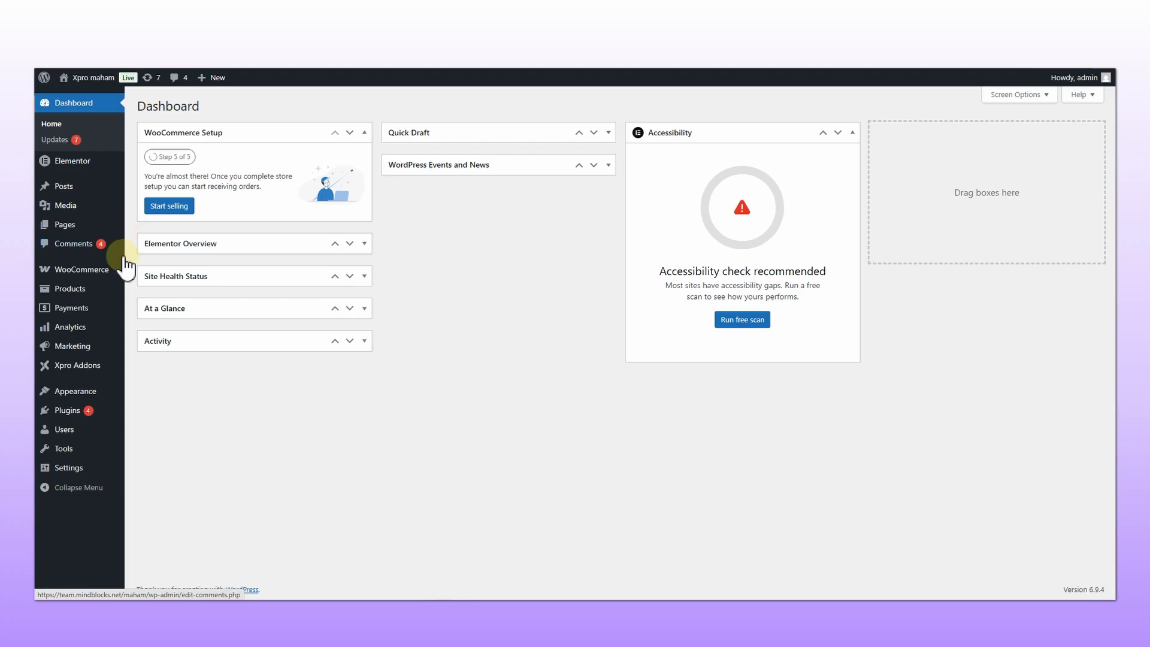
pyautogui.moveTo(114, 289)
pyautogui.click(151, 371)
pyautogui.click(222, 234)
pyautogui.click(220, 321)
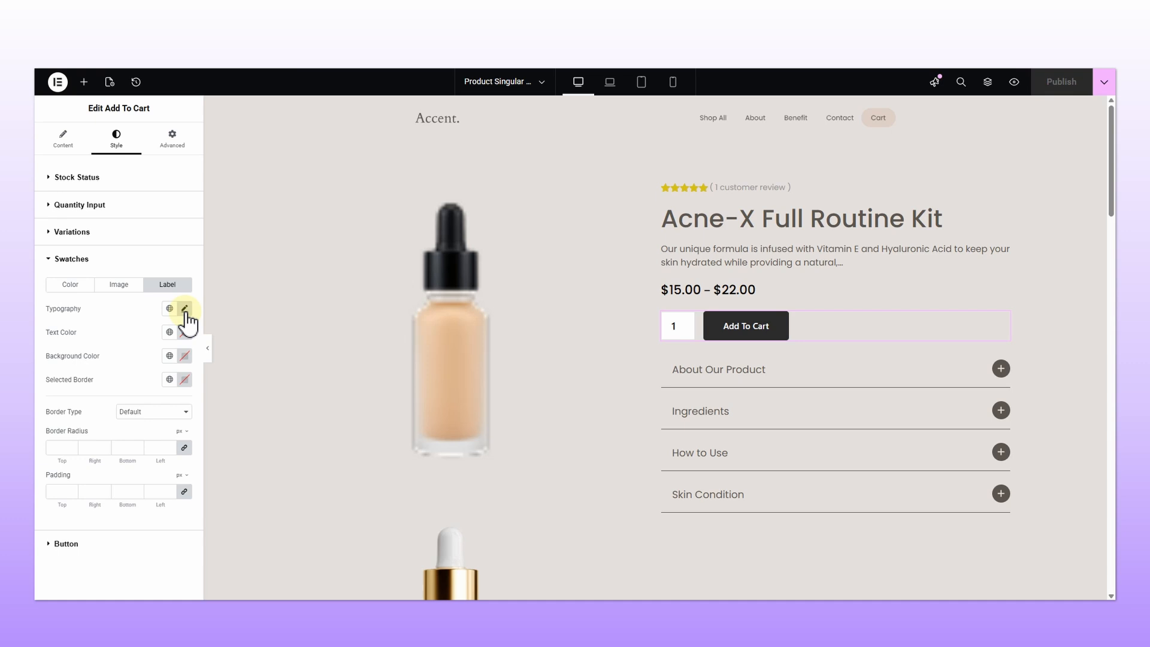
pyautogui.click(186, 310)
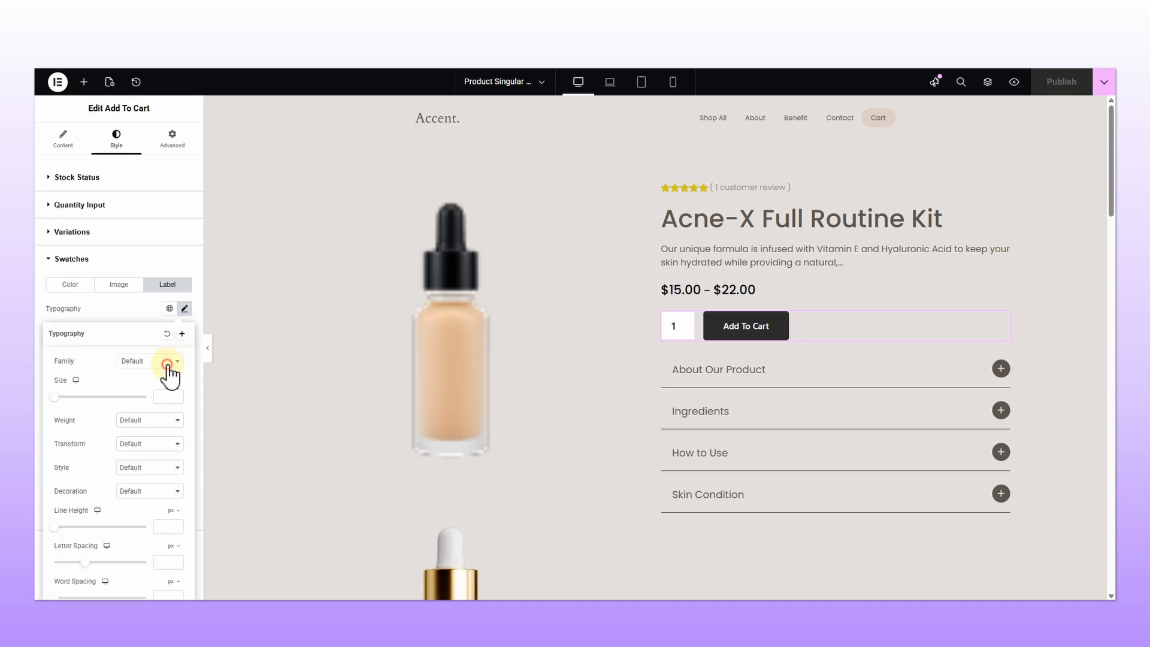
pyautogui.click(151, 362)
pyautogui.write('poppins')
pyautogui.click(133, 407)
pyautogui.click(165, 397)
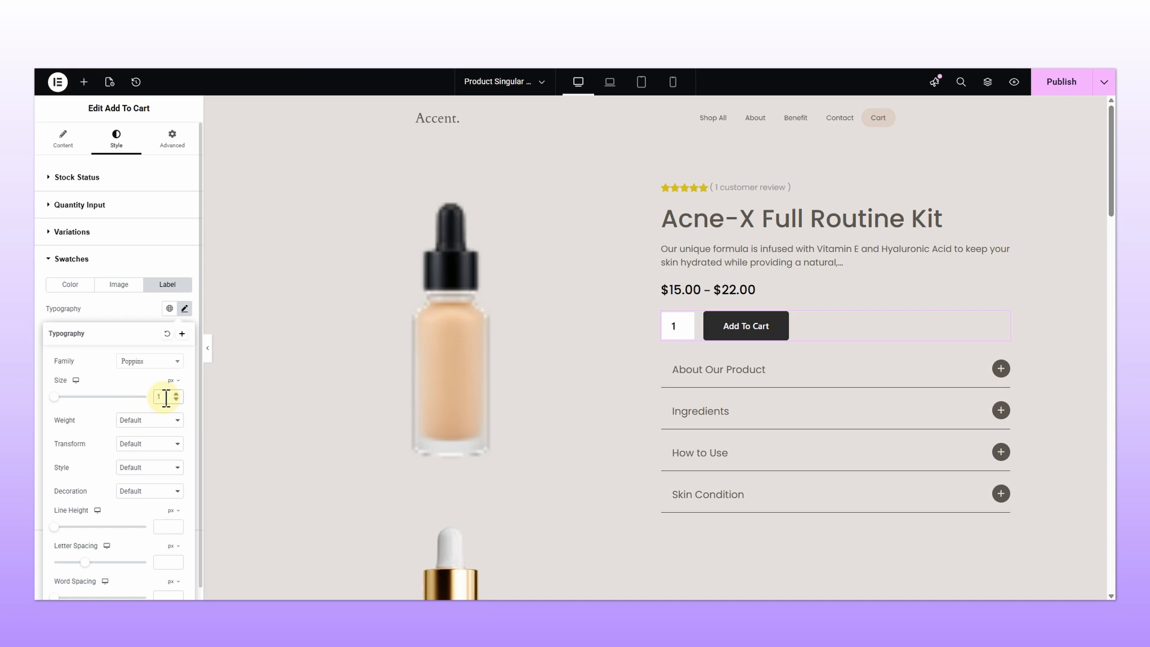
pyautogui.click(152, 421)
pyautogui.click(155, 475)
pyautogui.click(154, 320)
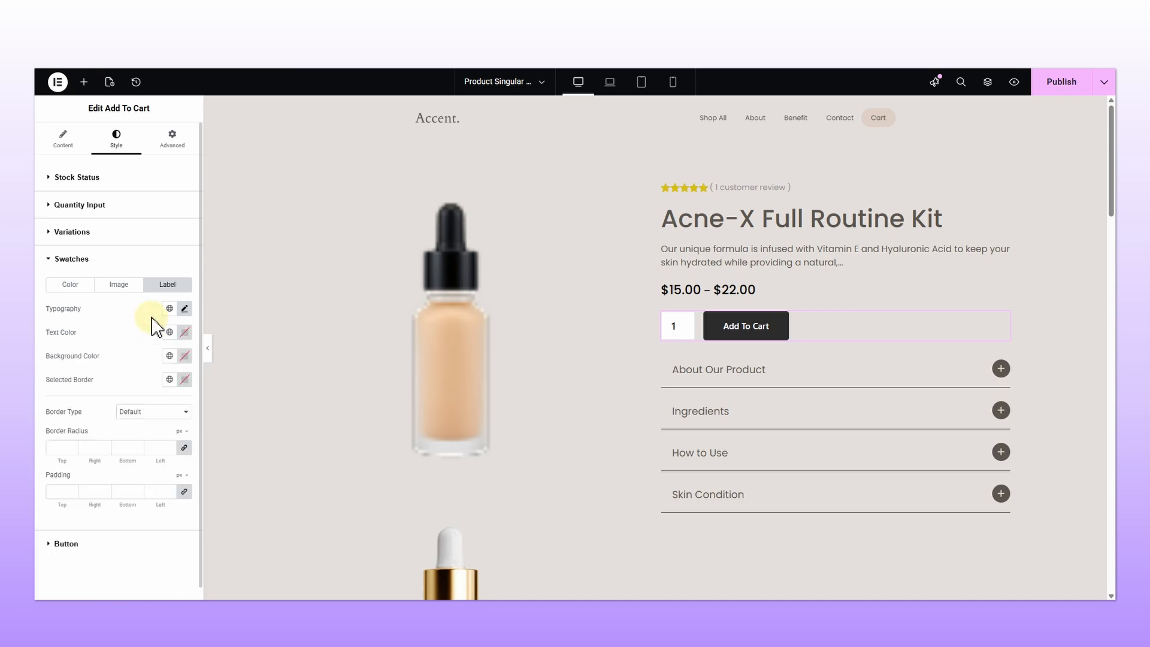
# Step: Set the swatch label text color to #5A5548 and the background color to a light beige
pyautogui.click(190, 334)
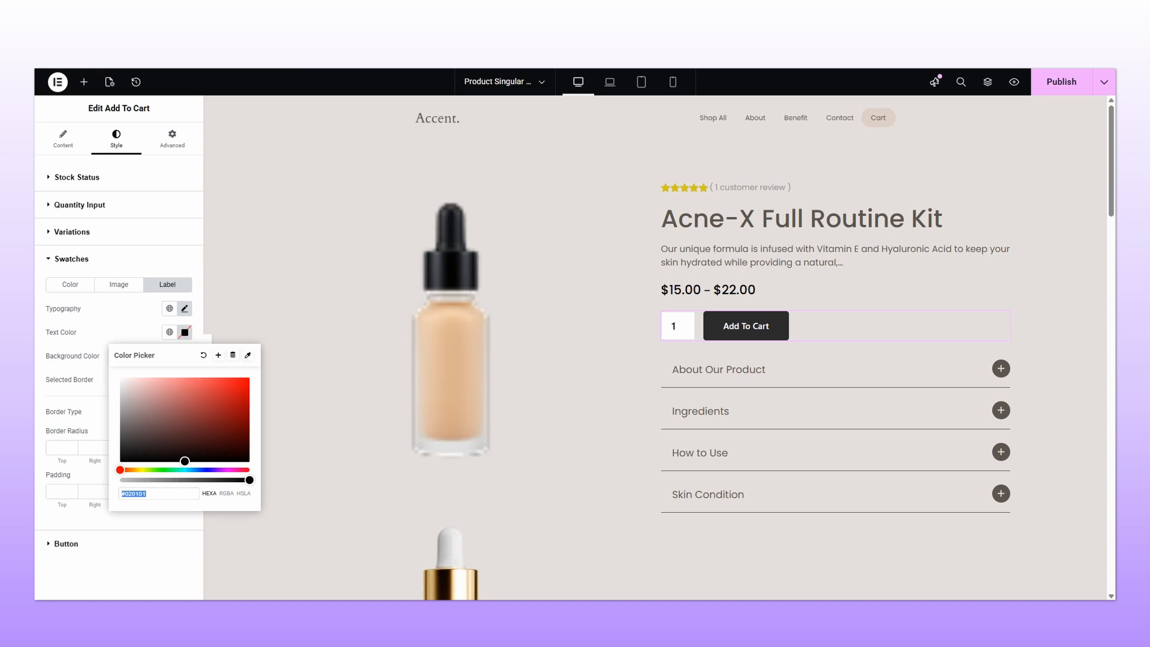
pyautogui.hotkey('ctrl', 'v')
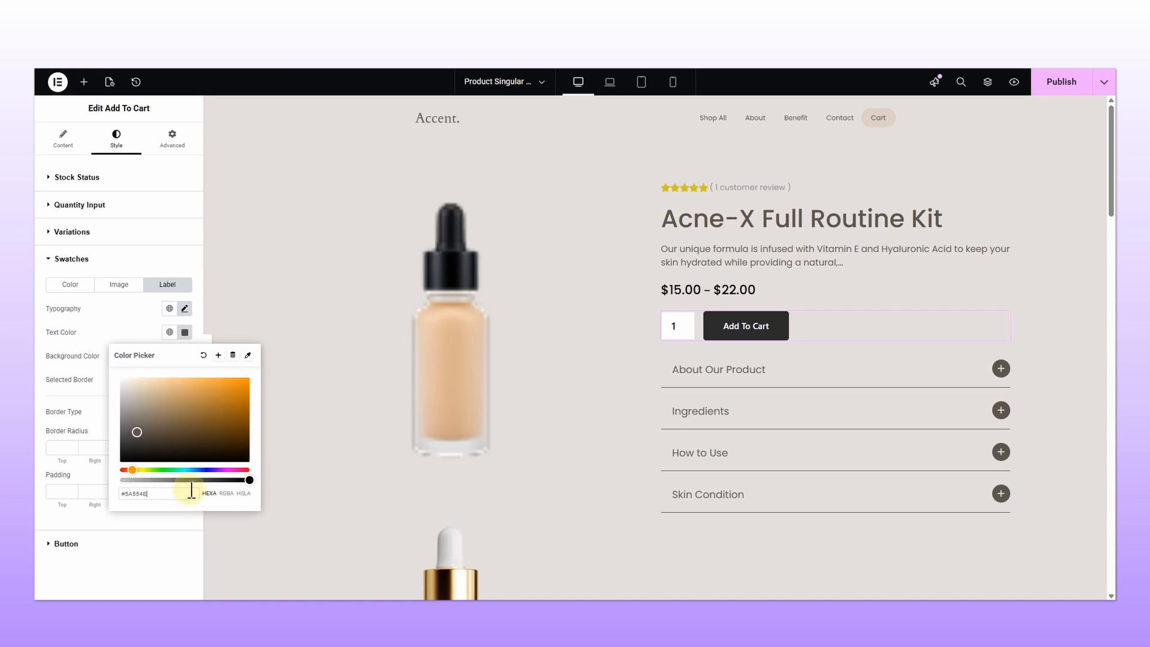
pyautogui.click(147, 338)
pyautogui.click(184, 380)
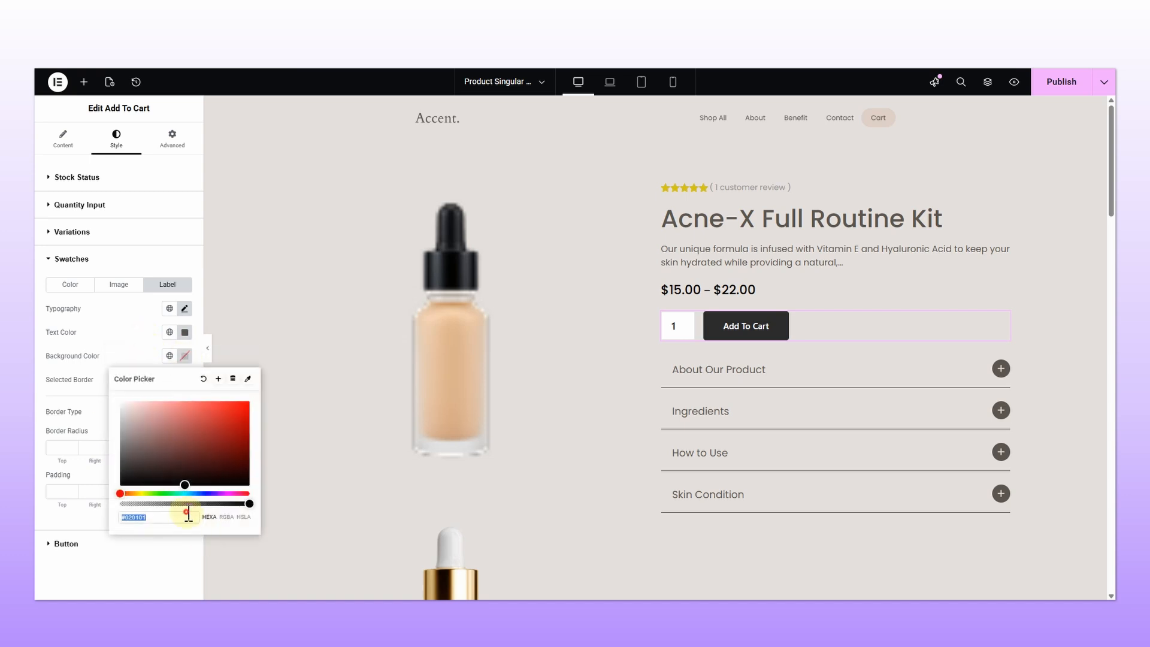
pyautogui.click(72, 390)
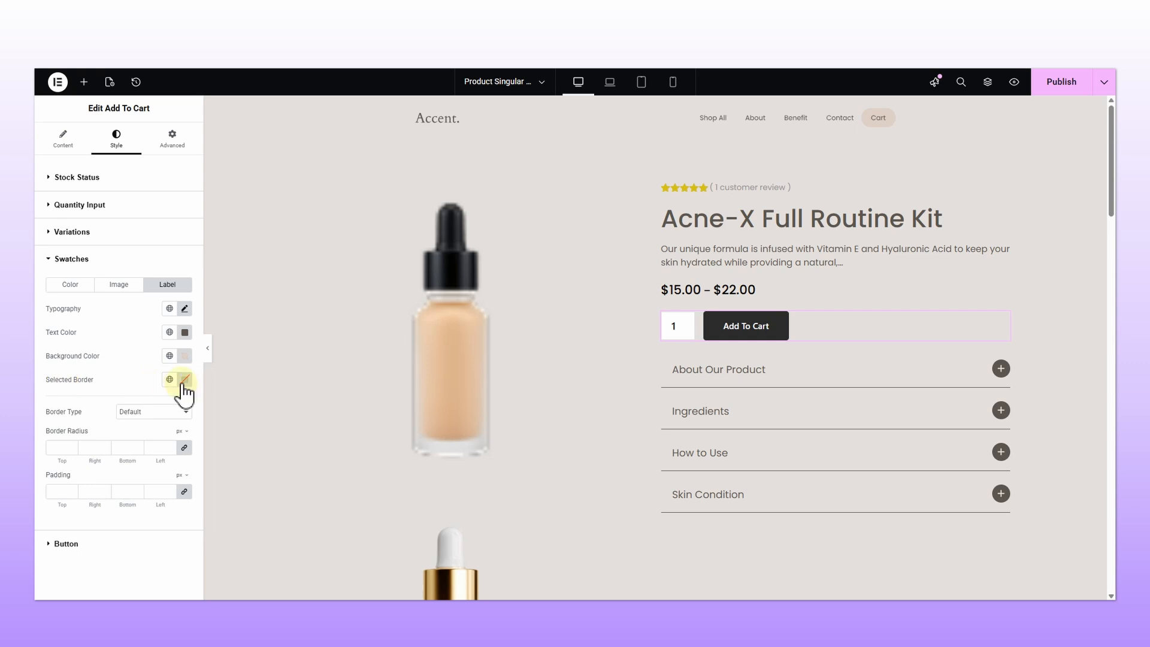
# Step: Set the selected swatch border to black with a 50 border radius, then update the page
pyautogui.click(185, 380)
pyautogui.click(124, 371)
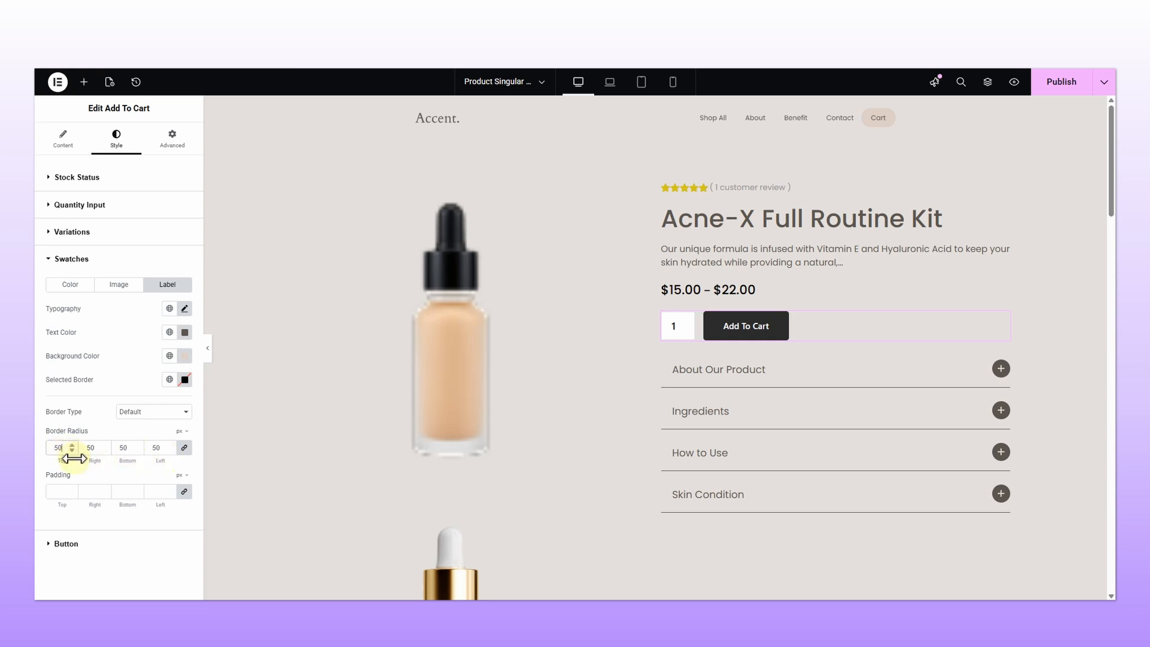
pyautogui.click(1061, 83)
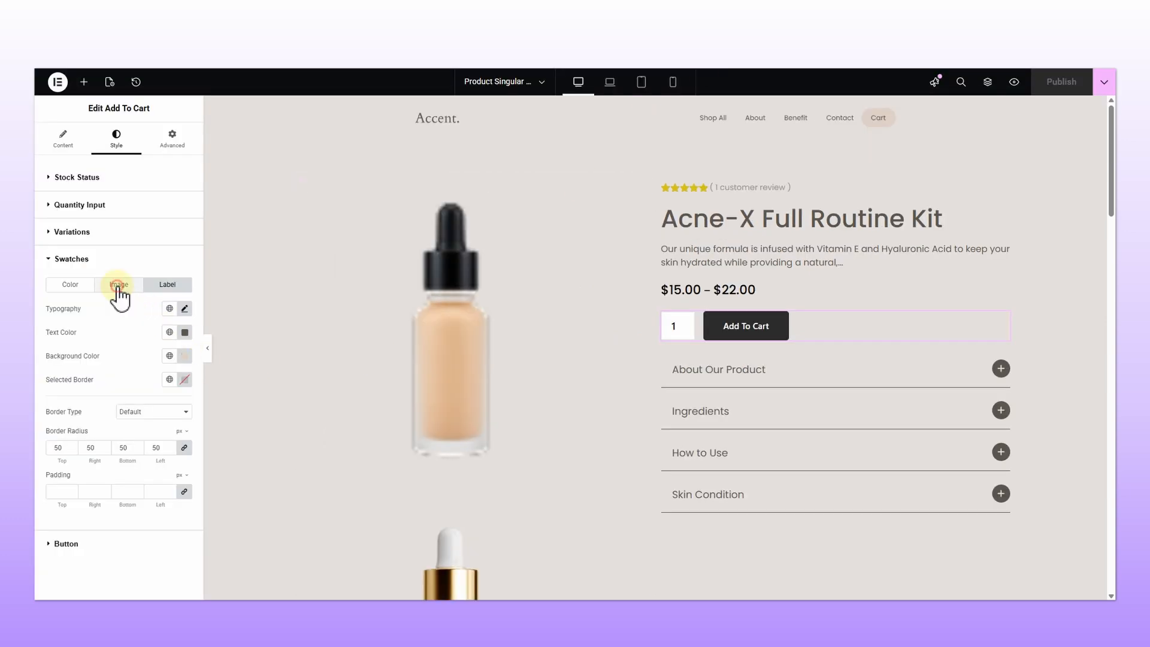
# Step: Review the Image and Color swatch settings and open the Variations style section
pyautogui.click(118, 285)
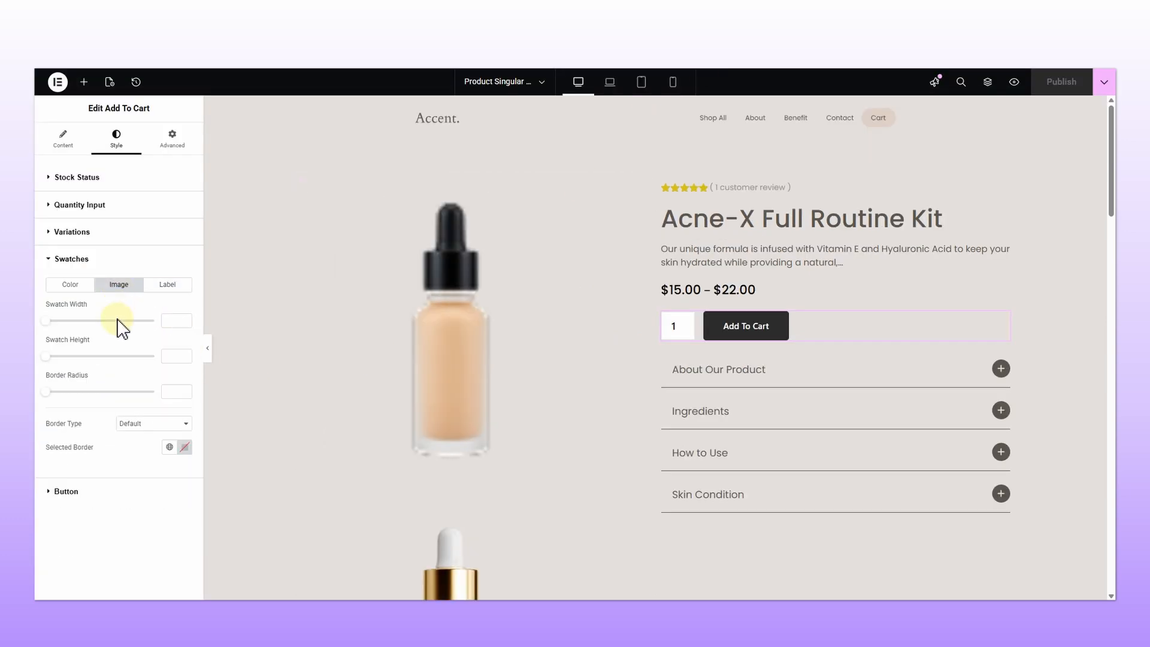
pyautogui.click(64, 286)
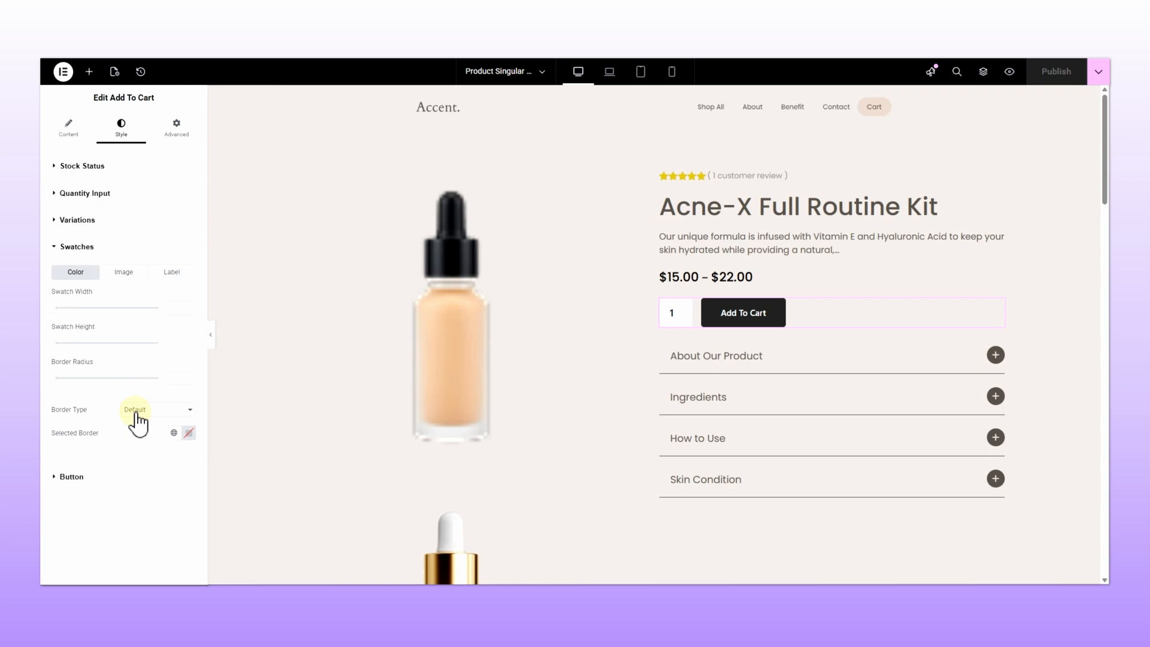
pyautogui.click(141, 221)
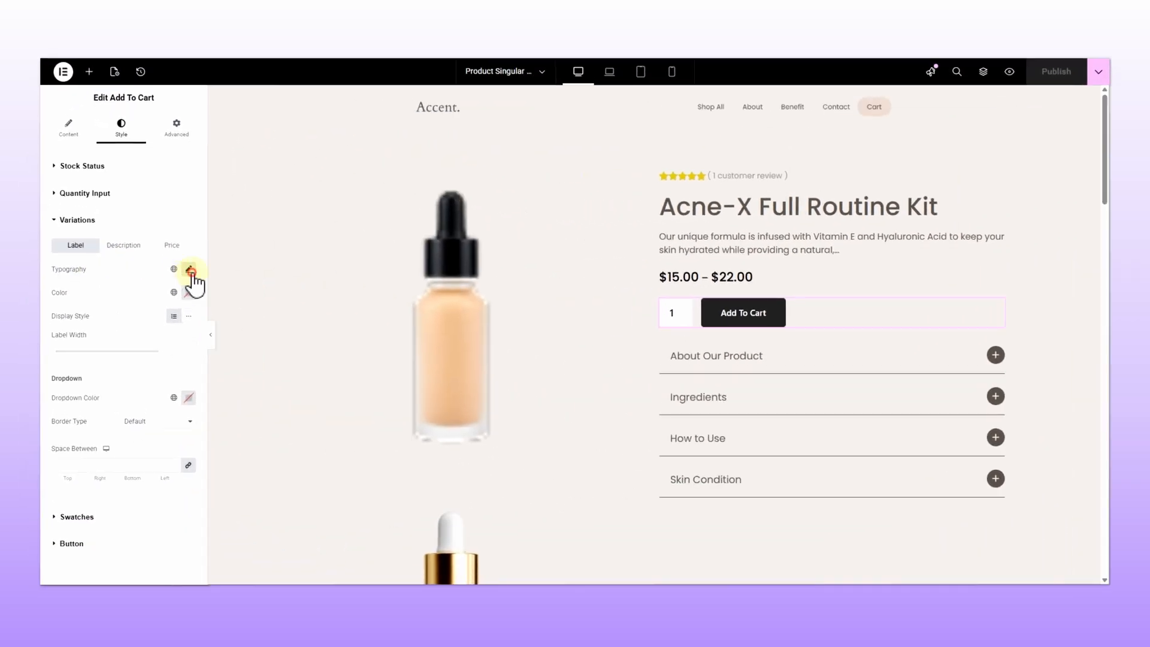
# Step: Set the variation label typography size to 22 px and adjust the label color in the color picker
pyautogui.click(191, 270)
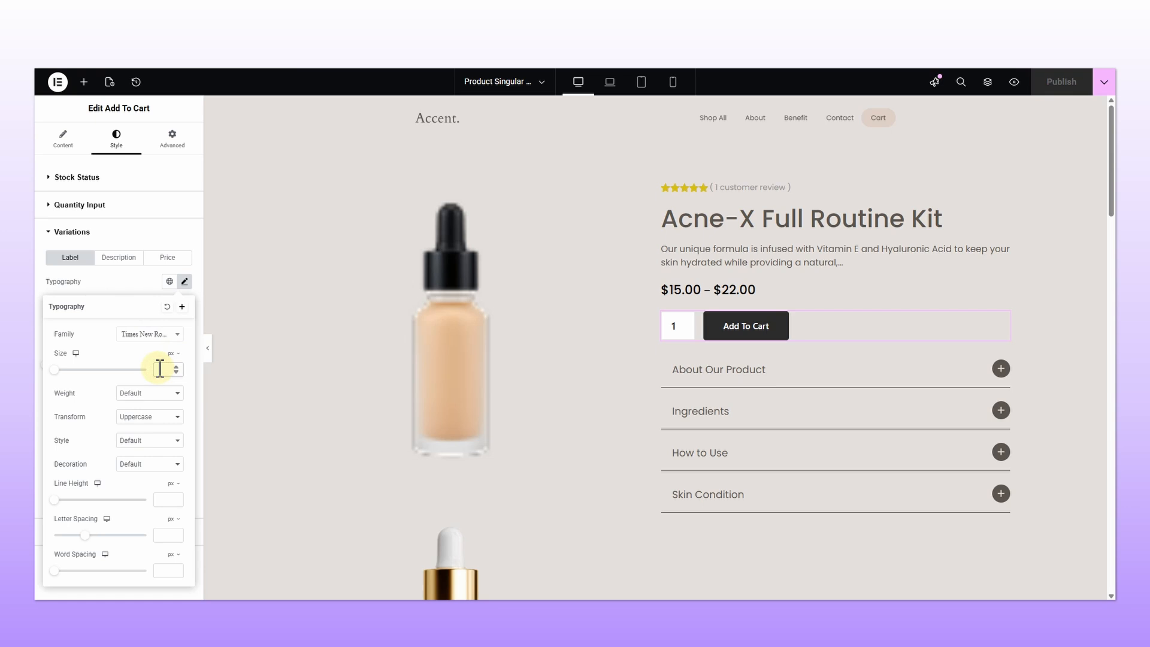
pyautogui.click(160, 369)
pyautogui.write('22')
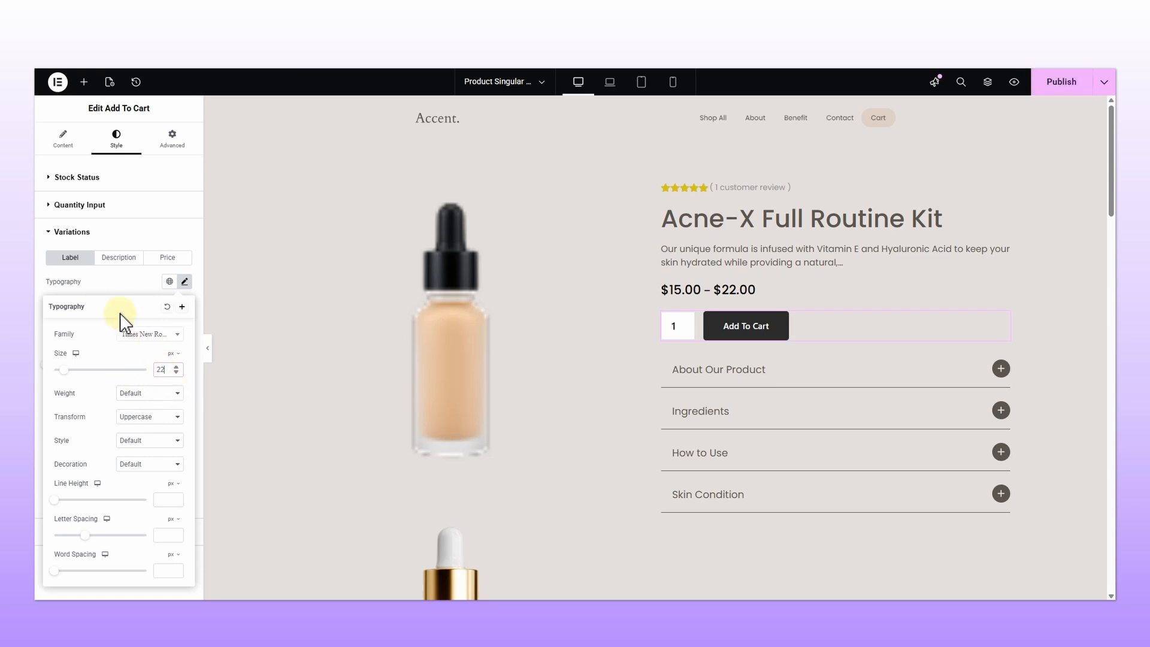
pyautogui.click(114, 290)
pyautogui.click(184, 305)
pyautogui.moveTo(178, 369); pyautogui.dragTo(117, 396)
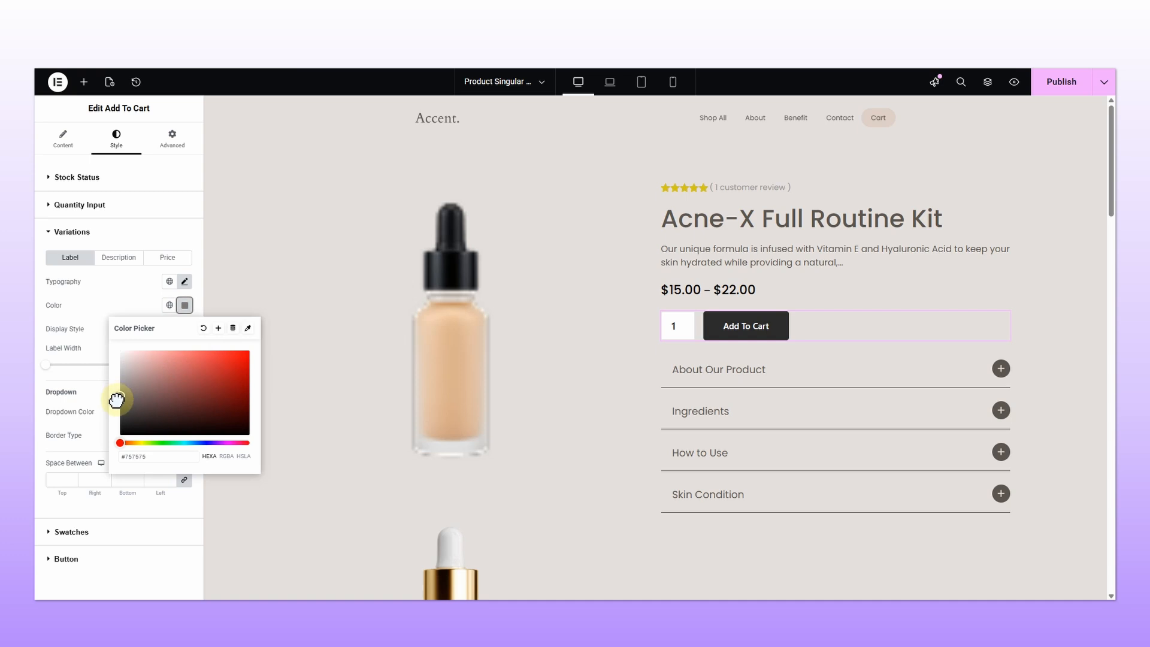
pyautogui.click(91, 308)
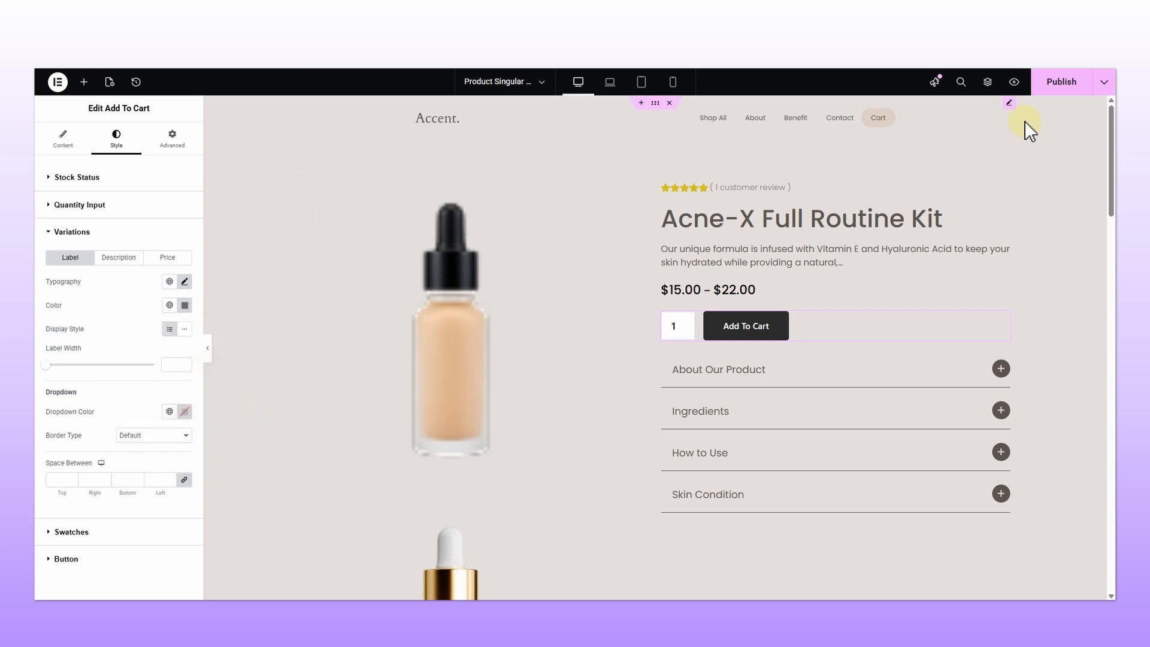
# Step: Update the template and select the 100ml swatch on the live product page to check the label
pyautogui.click(1056, 90)
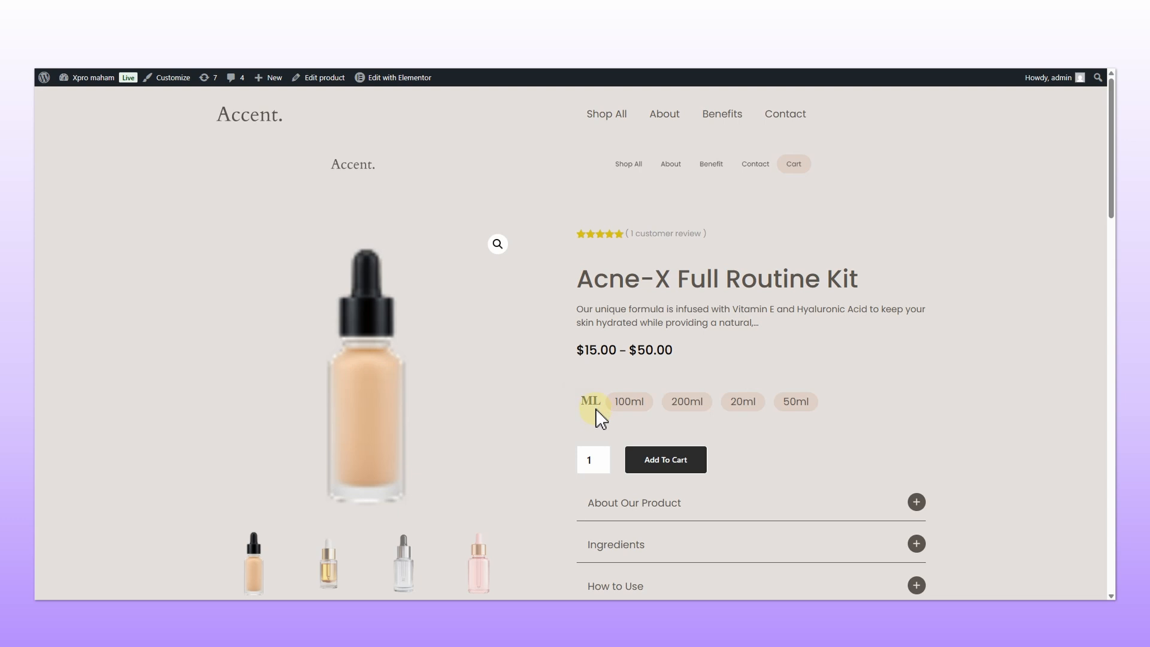
pyautogui.click(630, 407)
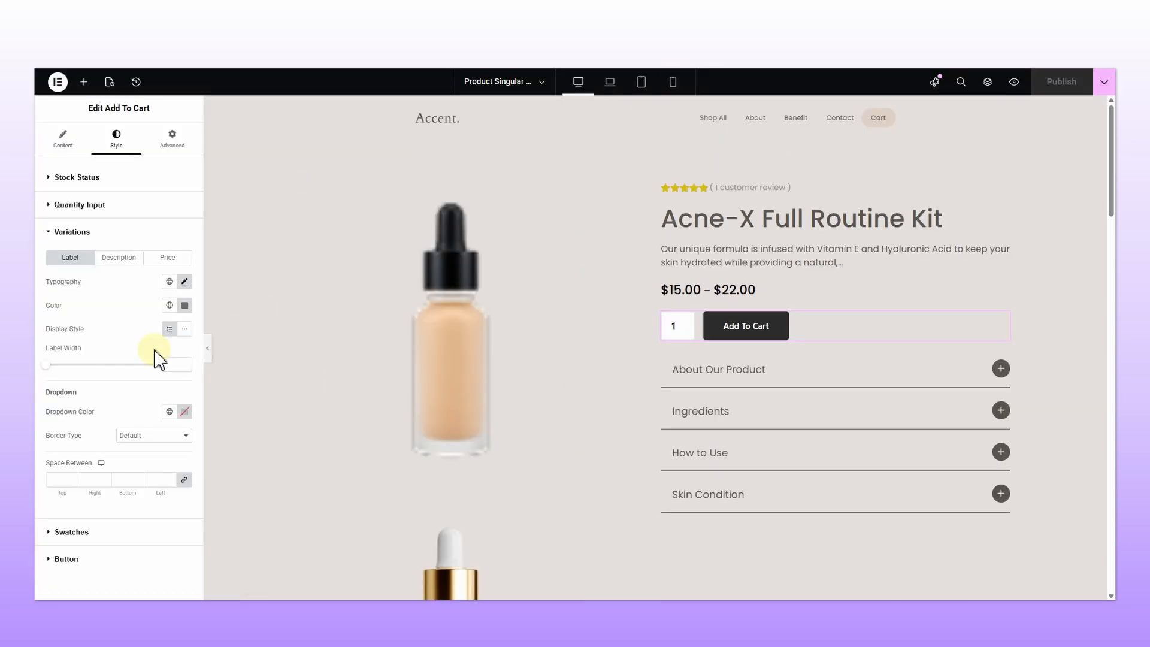
# Step: Open the variation Description typography and enter a new font size, updating the page in between
pyautogui.click(118, 257)
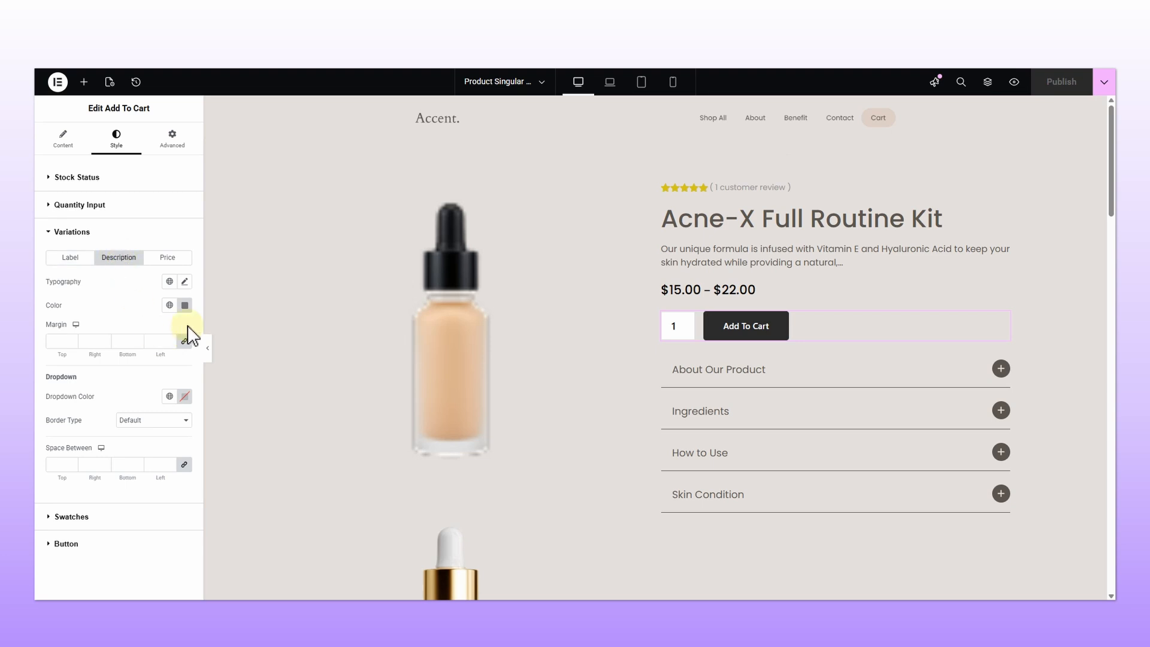
pyautogui.click(185, 281)
pyautogui.click(162, 346)
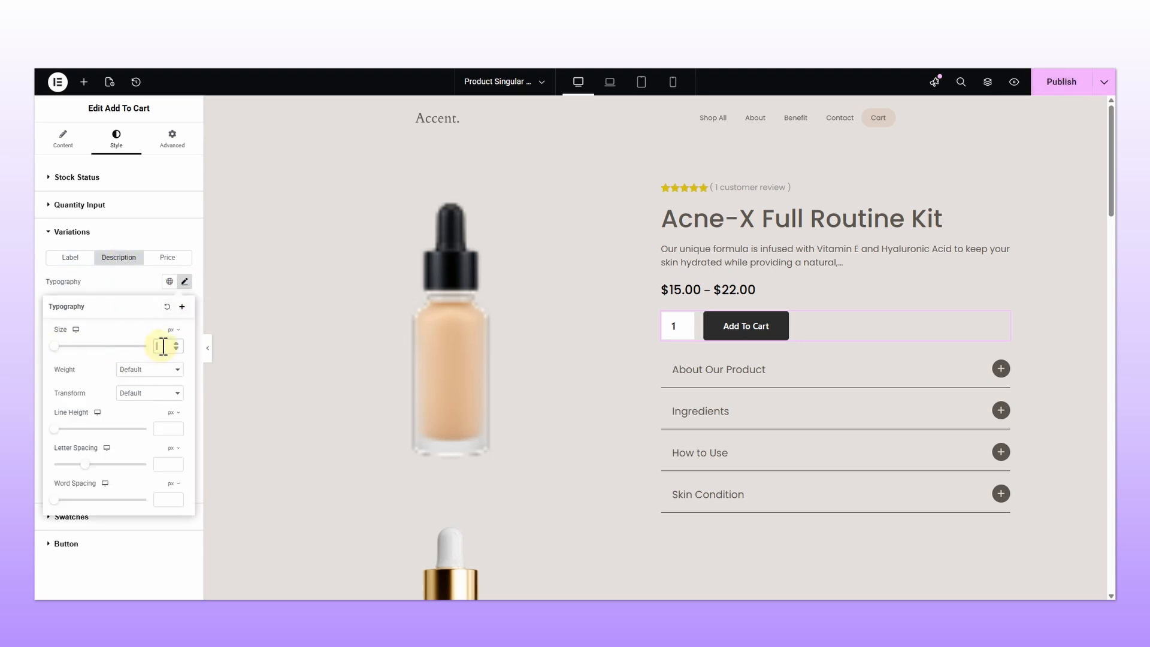
pyautogui.click(1054, 89)
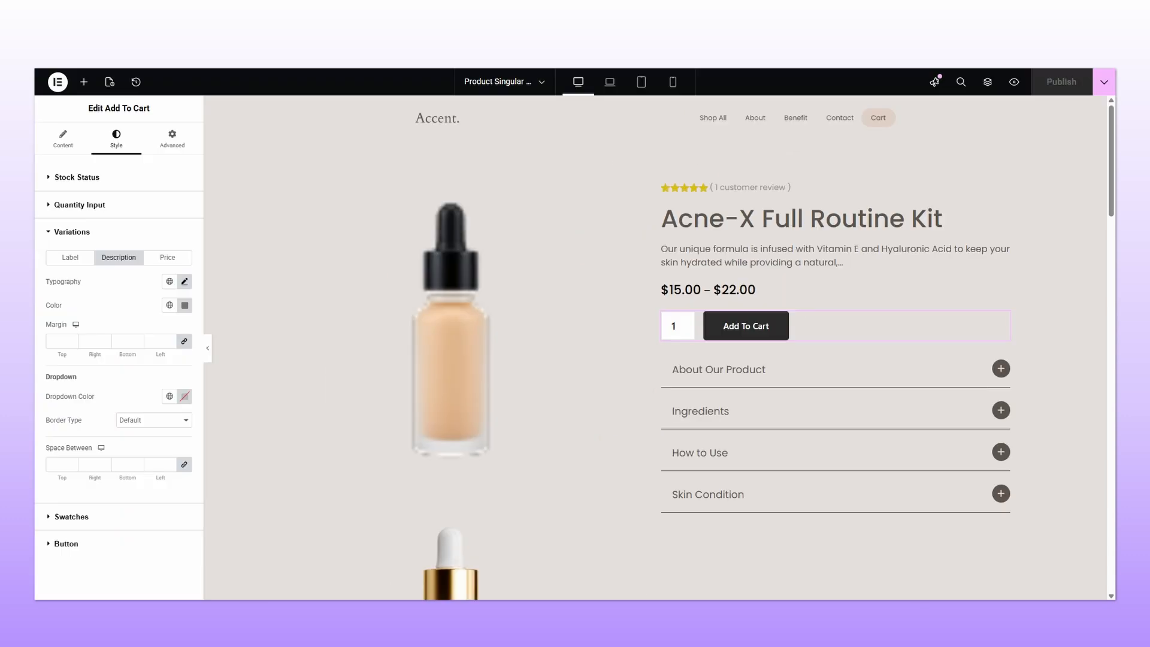
pyautogui.click(185, 282)
pyautogui.write('17')
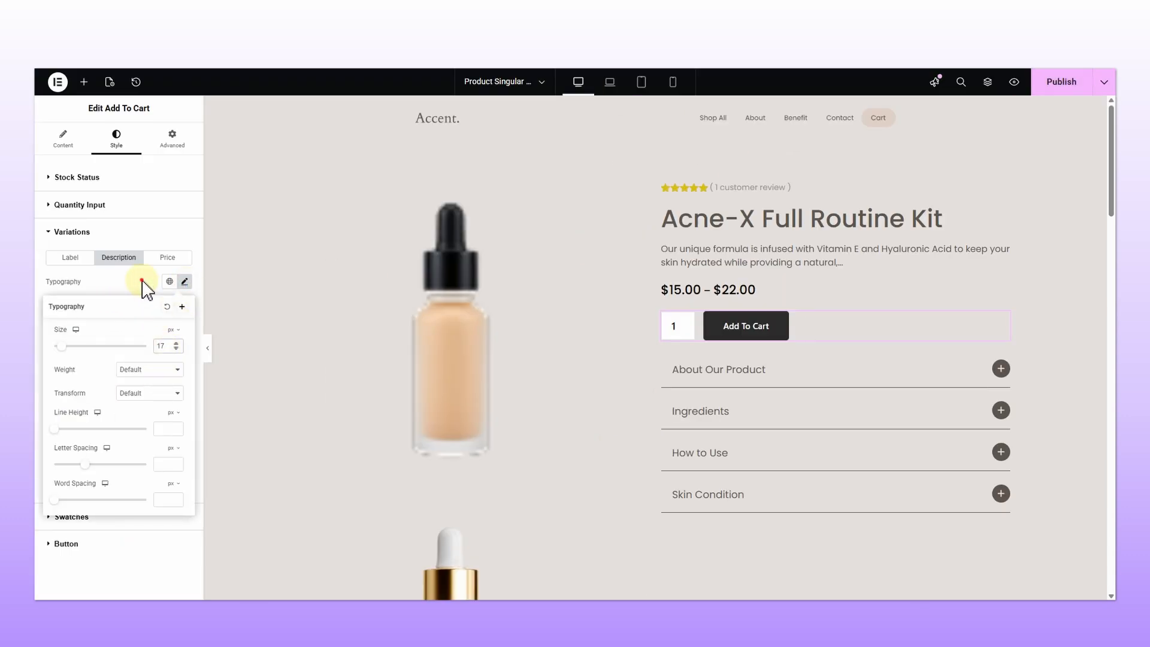
pyautogui.click(185, 281)
# Step: Set the variation description color to red in the color picker and update the page
pyautogui.click(184, 305)
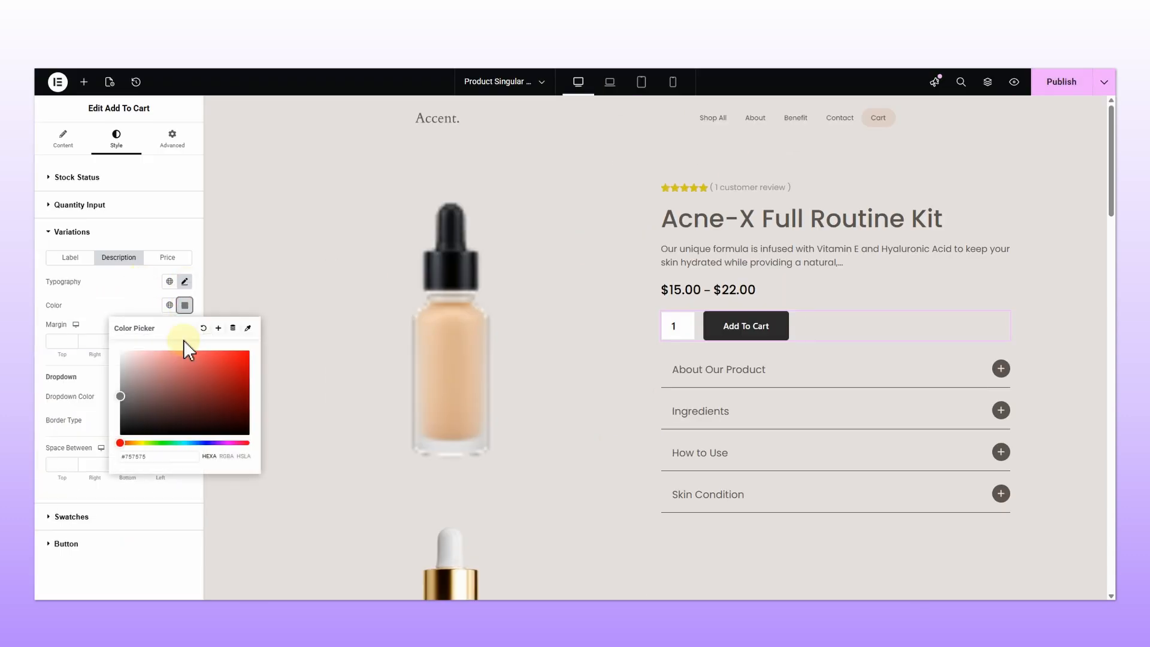
pyautogui.moveTo(177, 349); pyautogui.dragTo(197, 356)
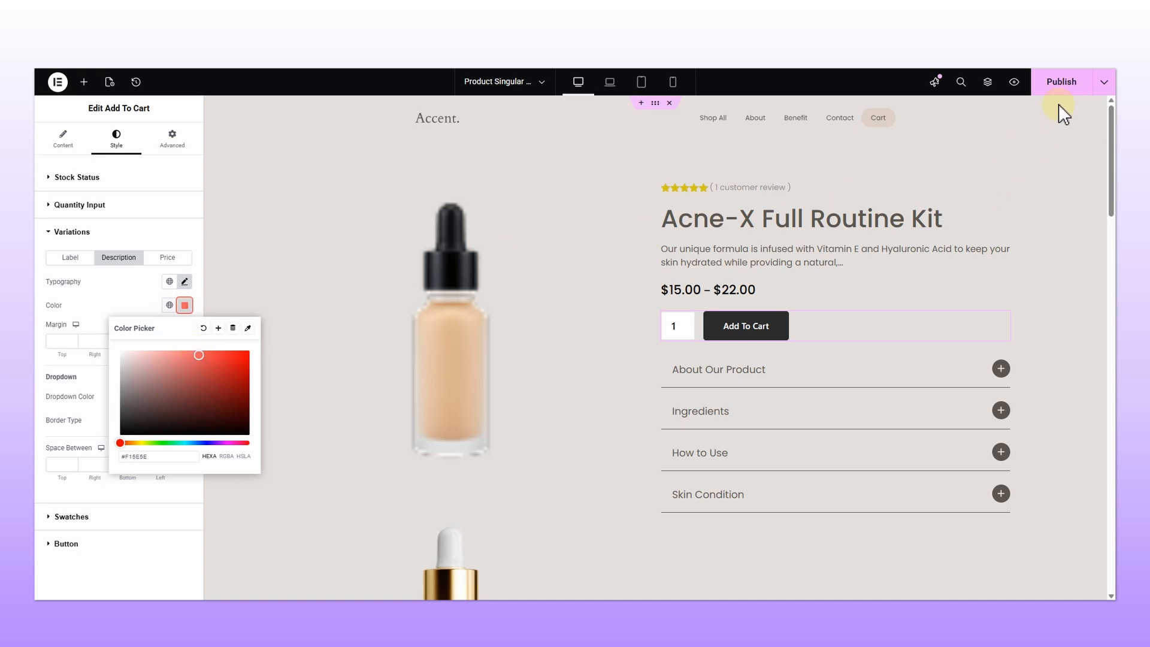
pyautogui.click(1064, 90)
pyautogui.click(629, 345)
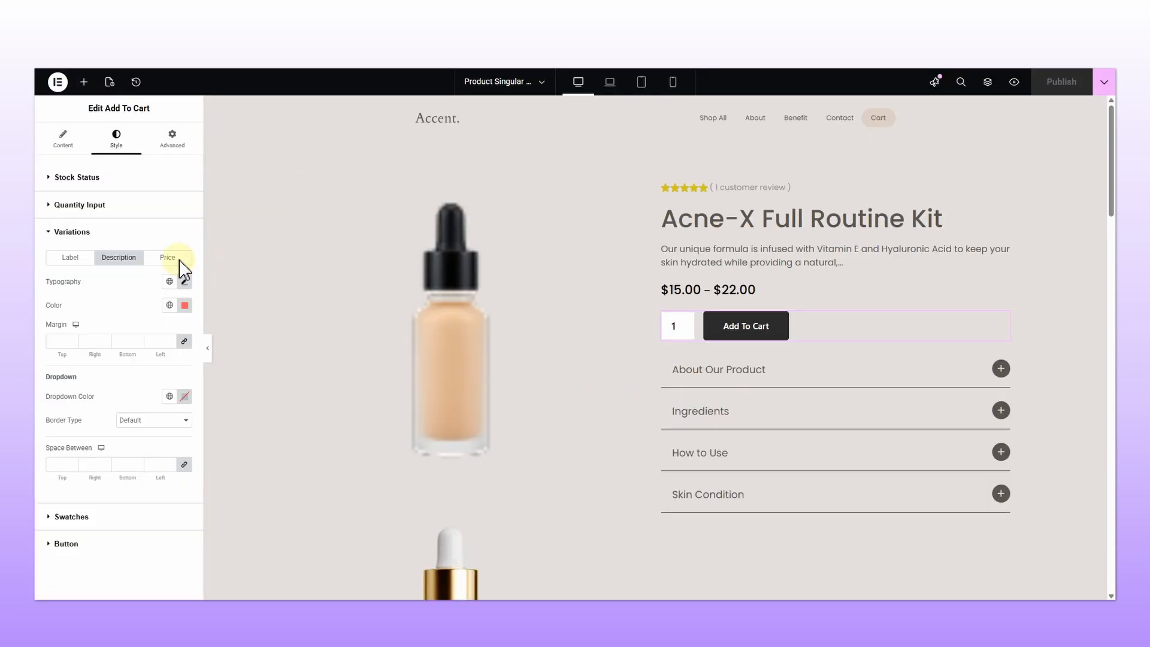
# Step: Set the variation Price typography to the Poppins family, 30 px size and 500 (Medium) weight
pyautogui.click(177, 262)
pyautogui.click(183, 282)
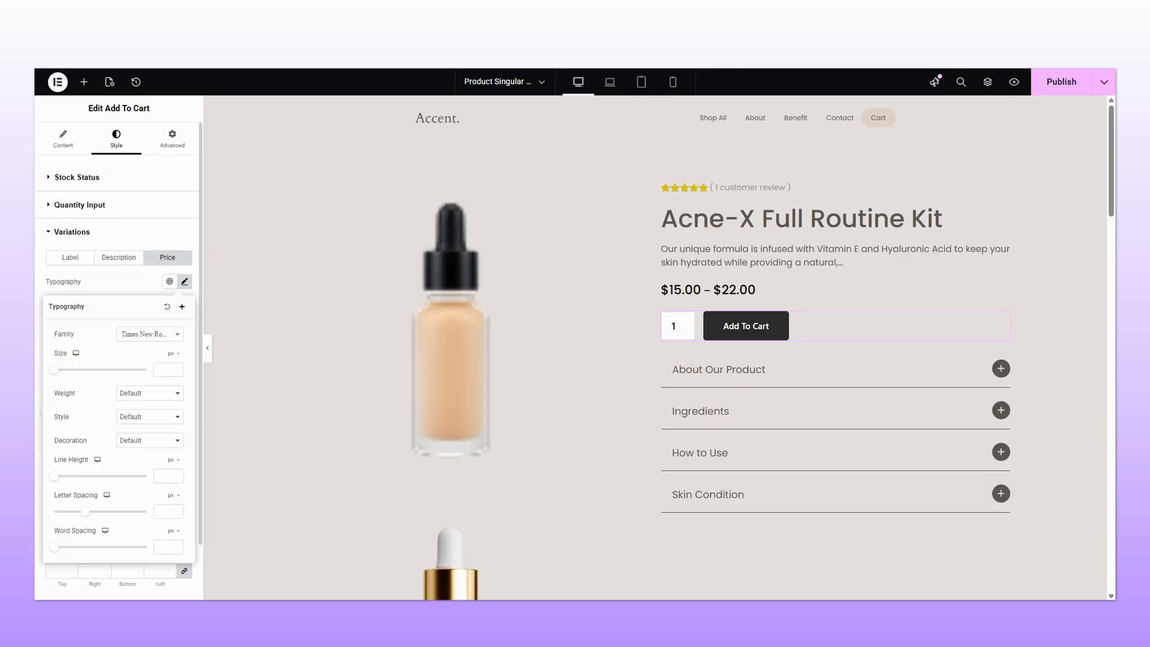
pyautogui.click(165, 335)
pyautogui.write('pop')
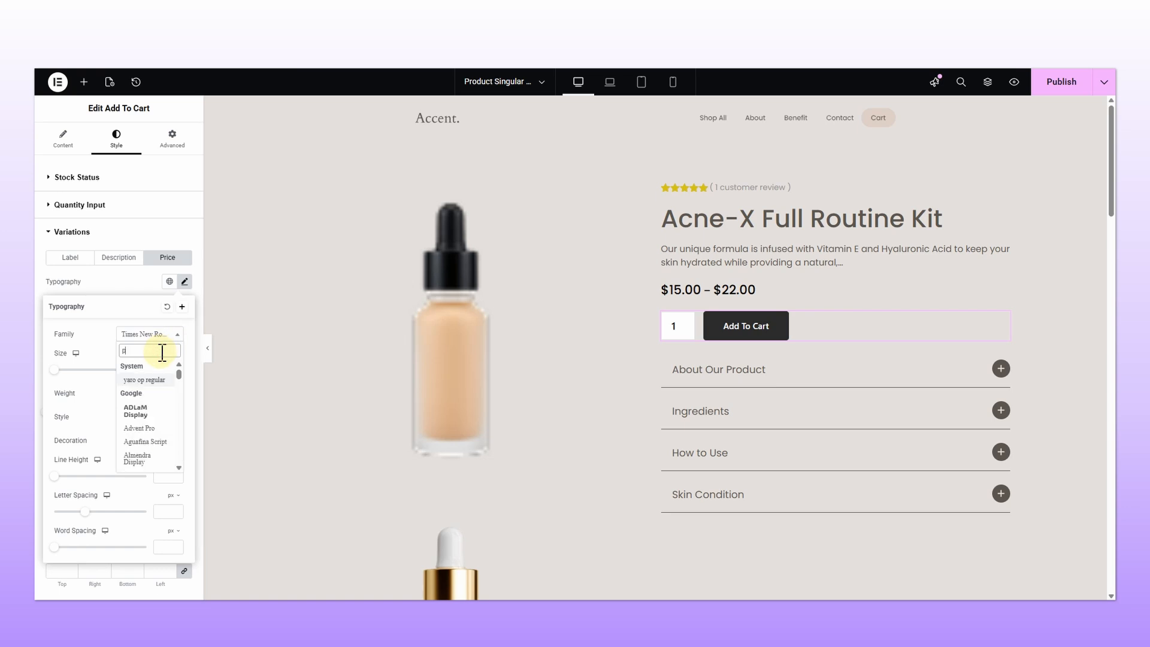
pyautogui.click(141, 380)
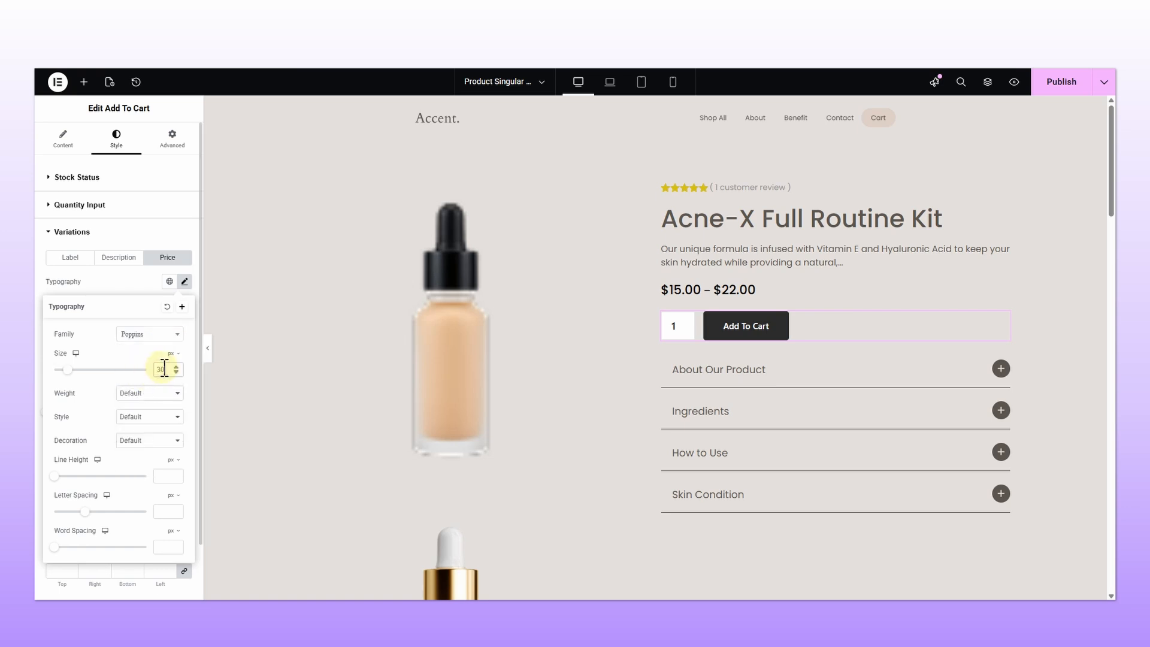
pyautogui.click(155, 393)
pyautogui.click(150, 470)
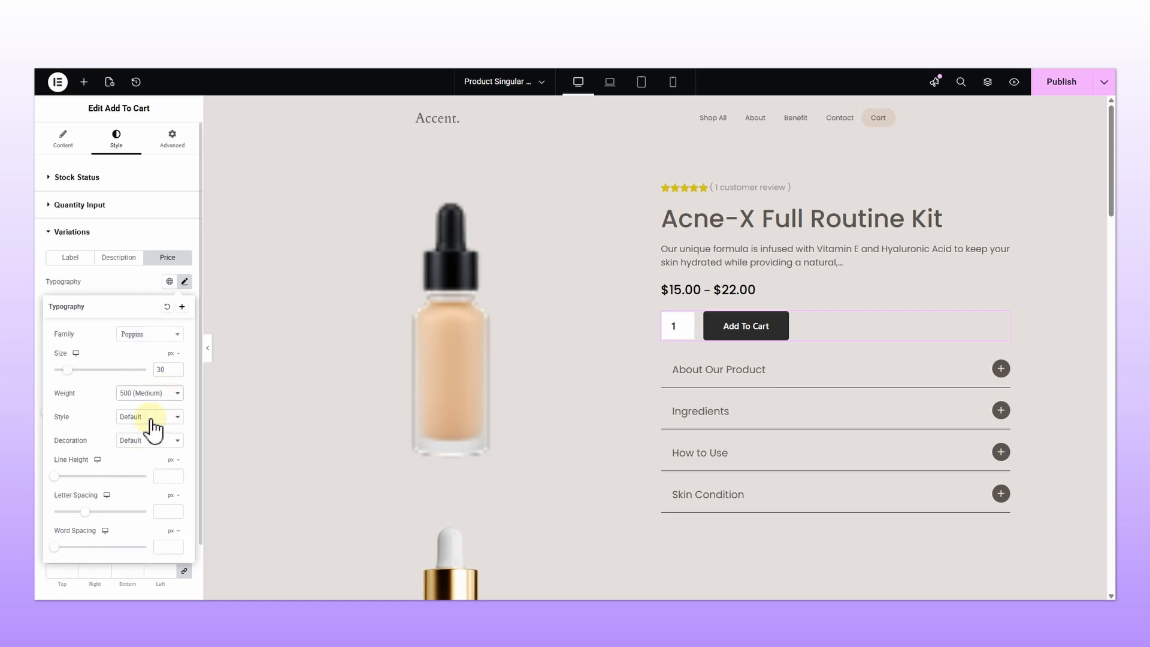
# Step: Paste a copied hex code as the variation Price Color
pyautogui.click(123, 294)
pyautogui.click(185, 305)
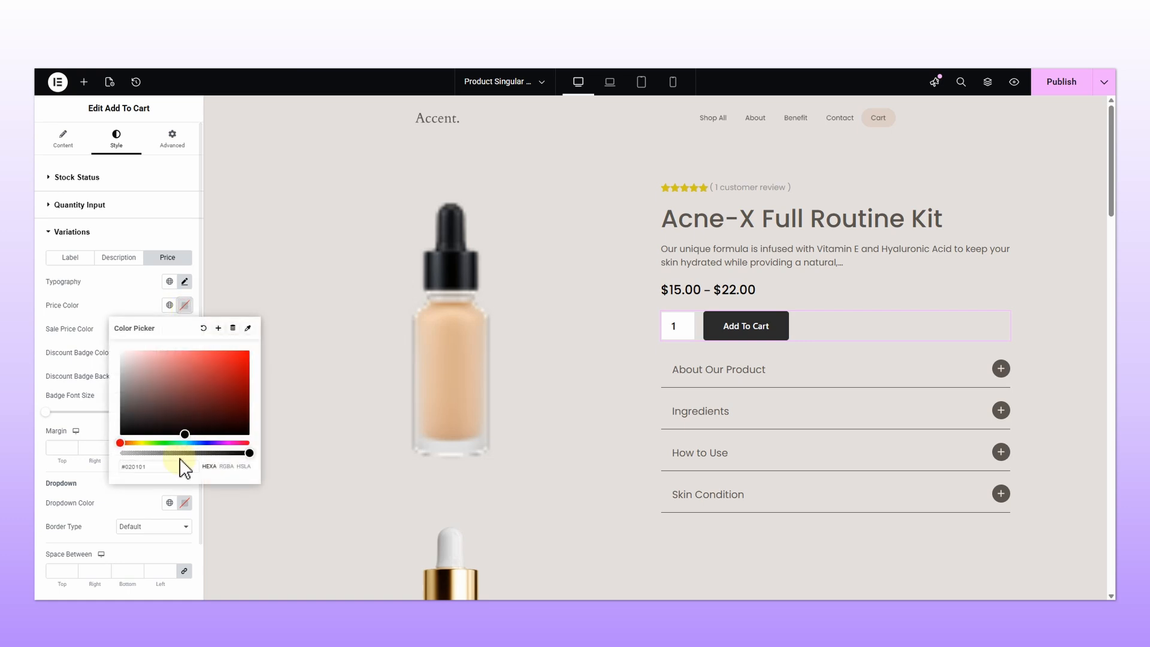
pyautogui.click(168, 467)
pyautogui.write('#CEBFC7')
pyautogui.click(120, 307)
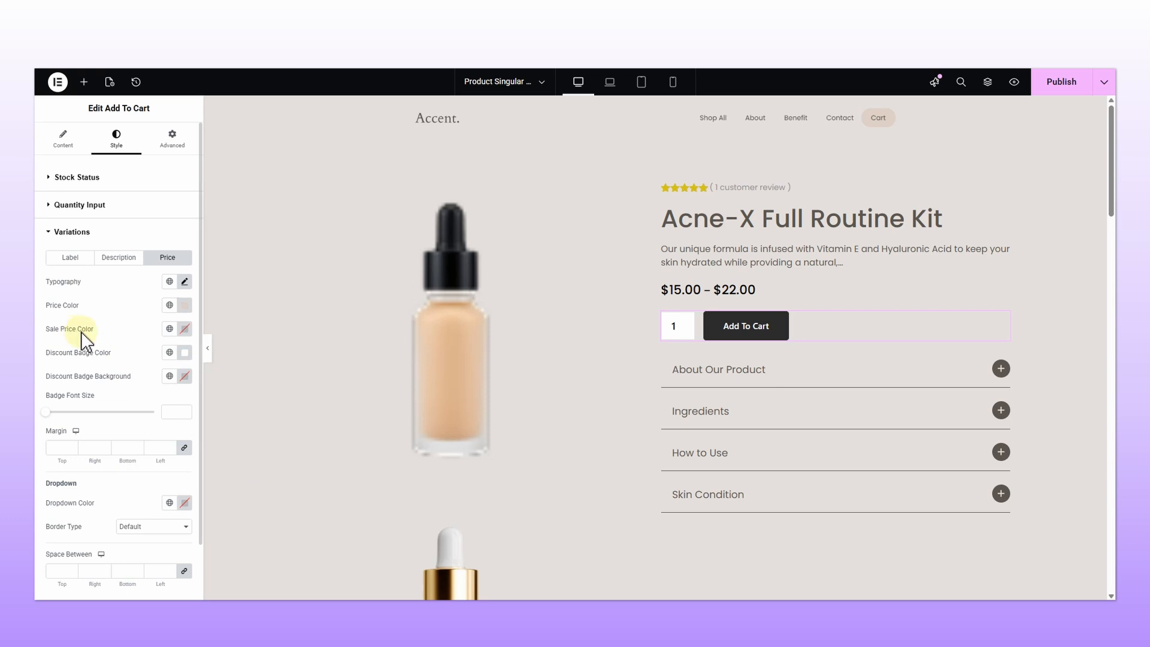
# Step: Set the Sale Price Color to green and update the page
pyautogui.click(184, 329)
pyautogui.click(175, 467)
pyautogui.click(205, 396)
pyautogui.click(222, 398)
pyautogui.moveTo(171, 467); pyautogui.dragTo(162, 467)
pyautogui.click(150, 329)
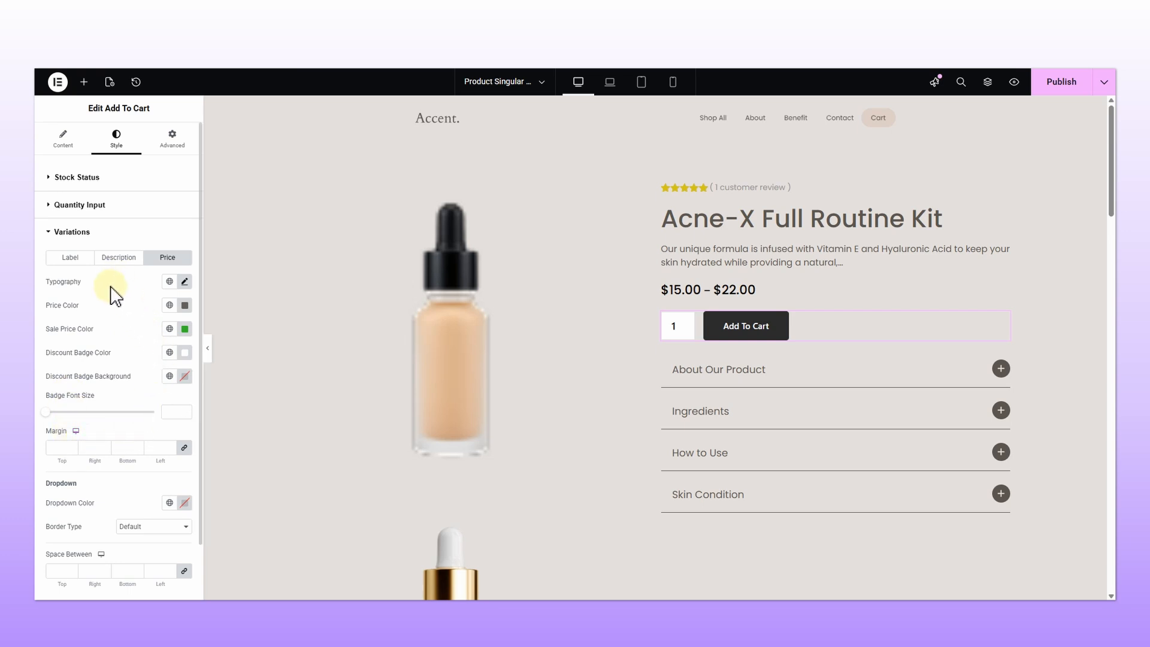
pyautogui.click(1061, 83)
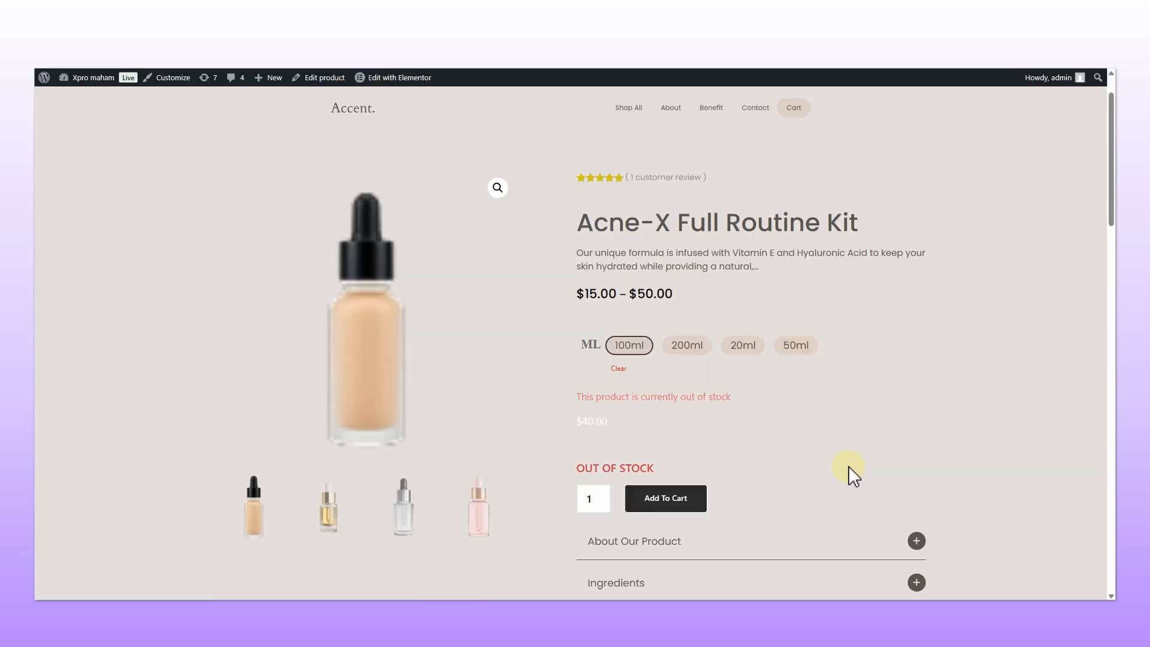
# Step: Reload the live product page and try the 100ml, 200ml and 20ml swatches to check price and stock display
pyautogui.press('F5')
pyautogui.scroll(-2, 785, 419)
pyautogui.click(633, 291)
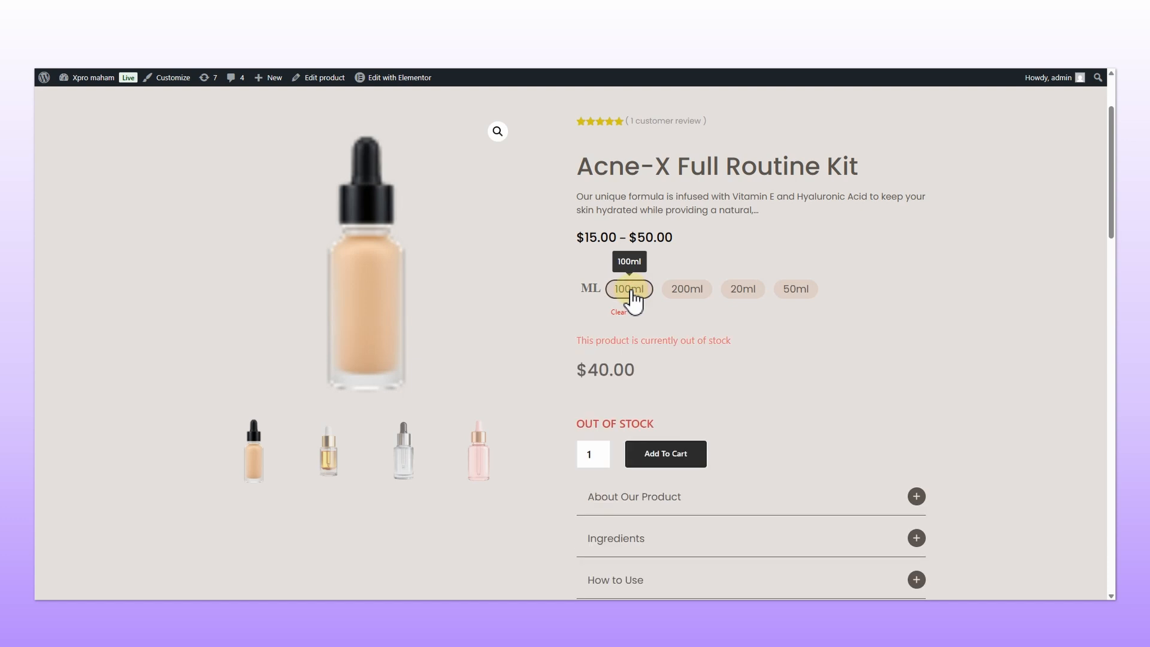
pyautogui.click(687, 291)
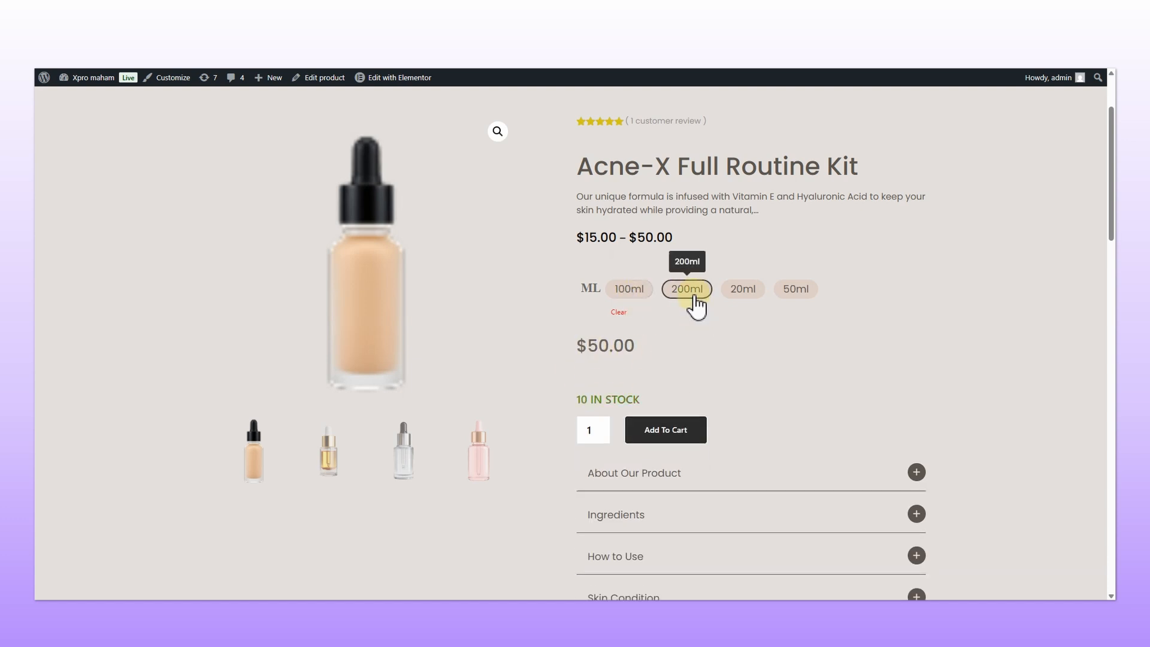
pyautogui.click(740, 291)
pyautogui.scroll(1, 689, 327)
pyautogui.click(630, 292)
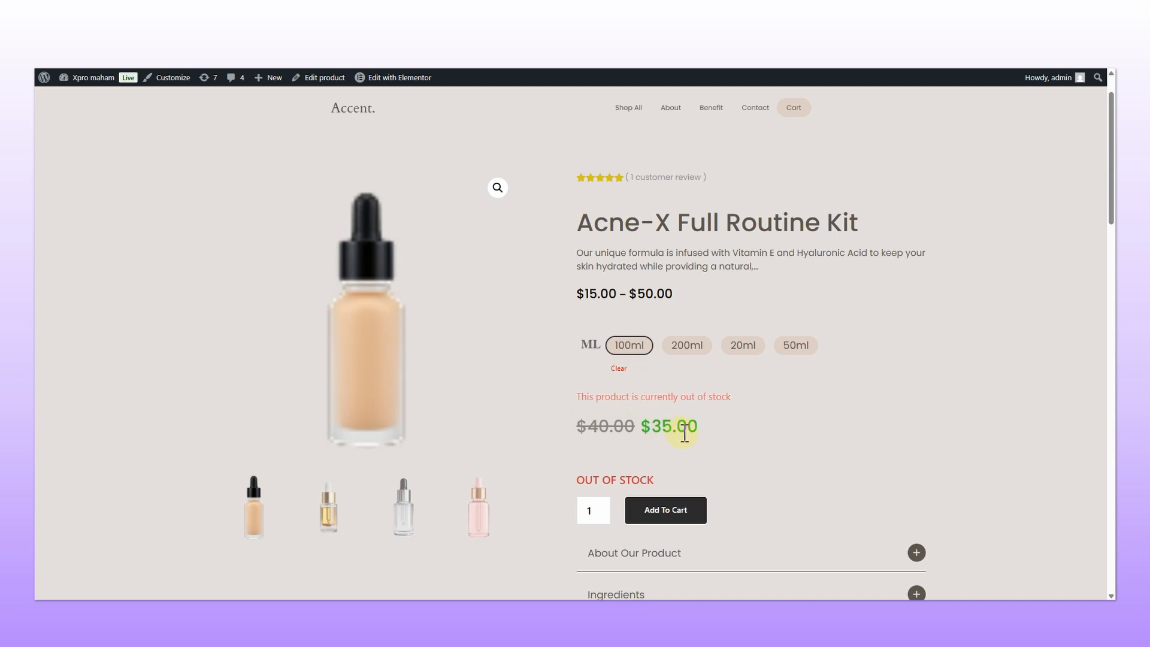
pyautogui.click(695, 353)
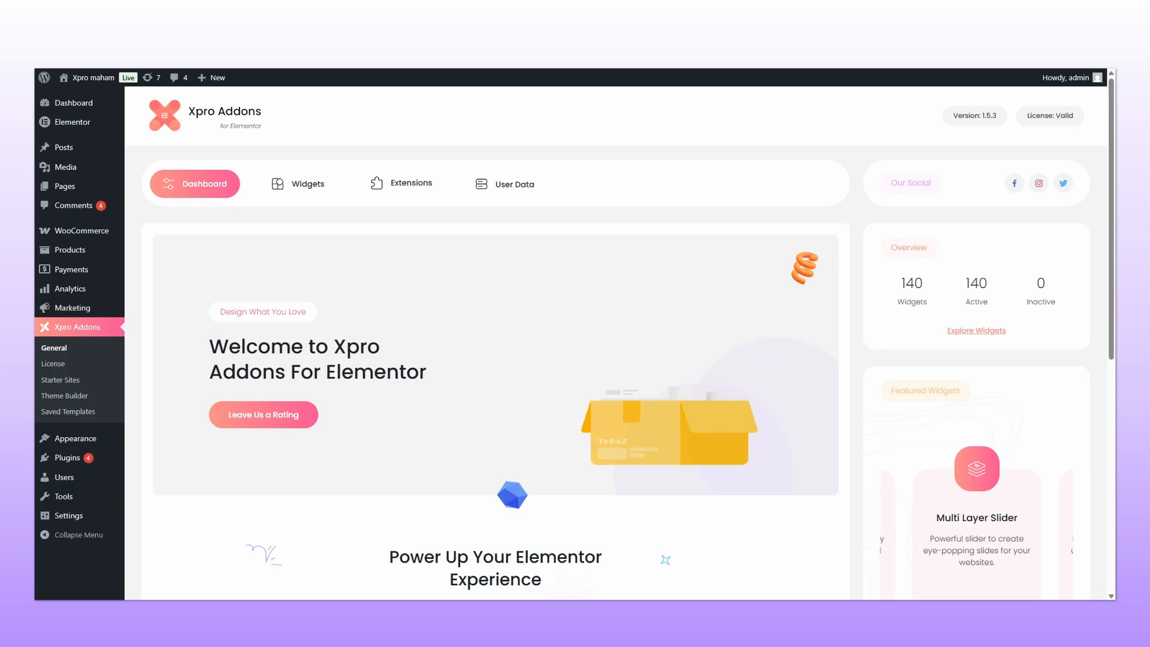
# Step: Disable the Woo Swatches extension in Xpro Addons Extensions and save the changes
pyautogui.click(412, 191)
pyautogui.scroll(-3, 414, 201)
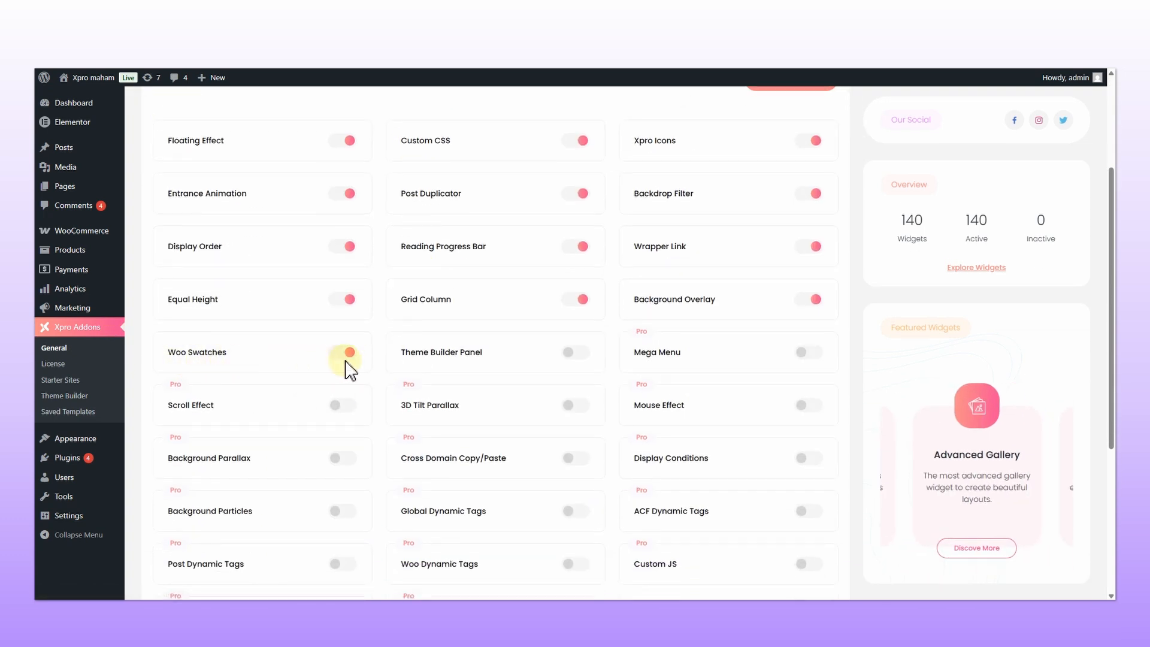
pyautogui.scroll(2, 347, 368)
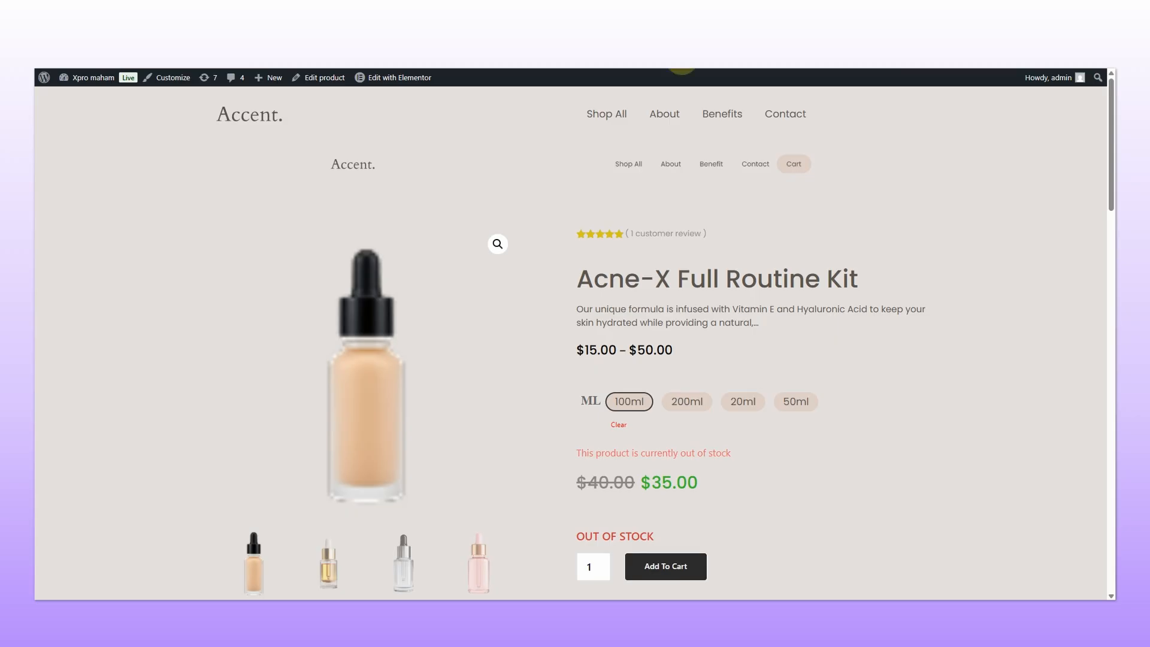
pyautogui.click(688, 71)
pyautogui.press('Return')
# Step: Test the variation dropdown on the product page by choosing 100ML, 200ML and then no option
pyautogui.scroll(-3, 807, 214)
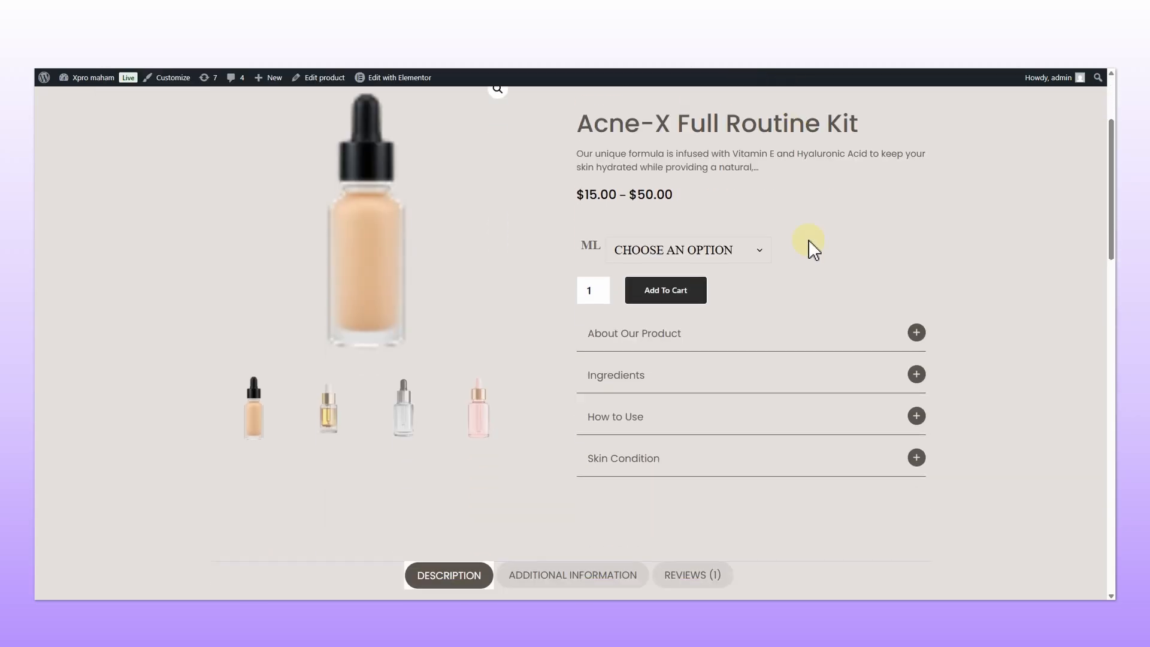
pyautogui.click(767, 237)
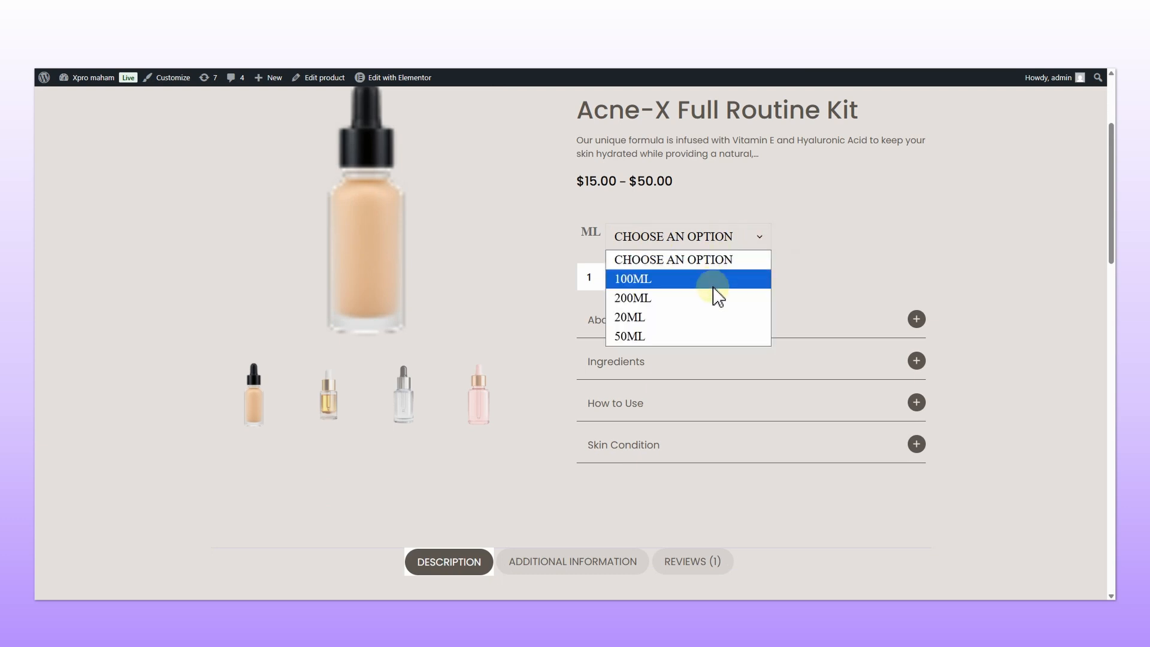
pyautogui.click(695, 279)
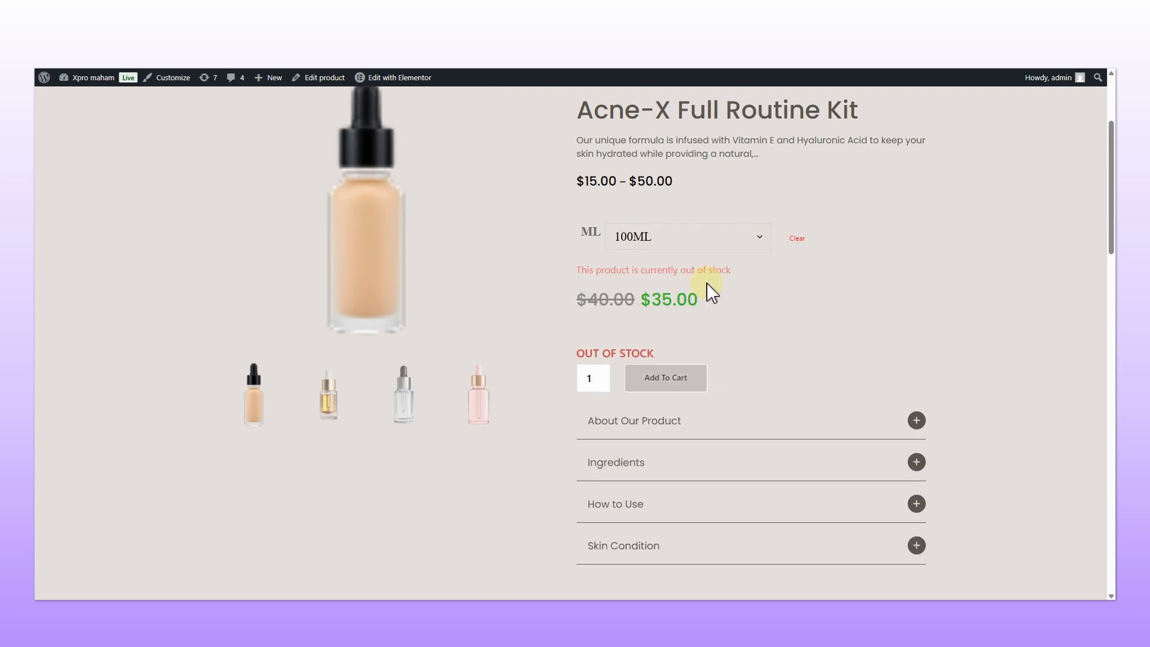
pyautogui.click(752, 249)
pyautogui.click(719, 297)
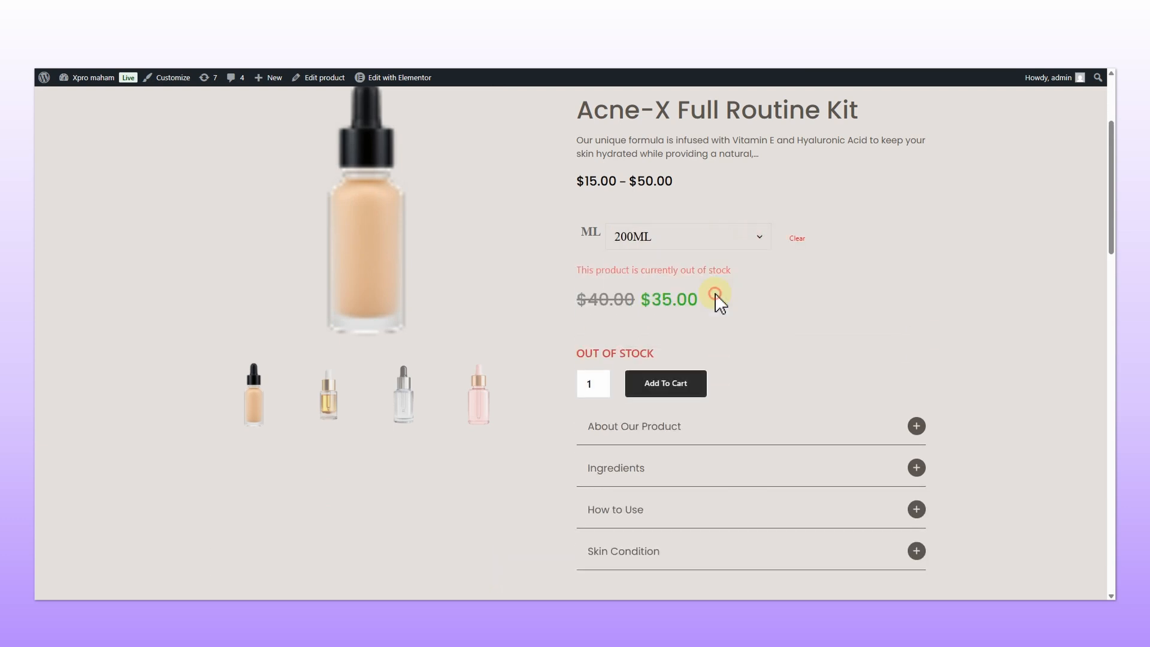
pyautogui.click(745, 248)
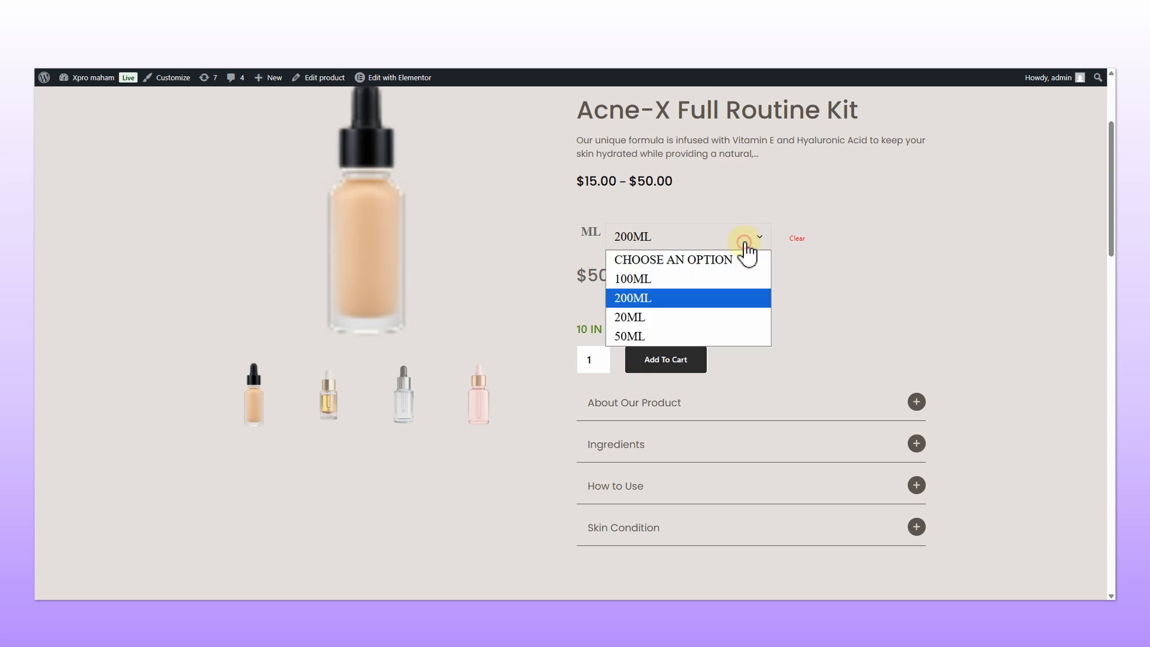
pyautogui.click(718, 256)
pyautogui.scroll(1, 717, 257)
pyautogui.click(719, 292)
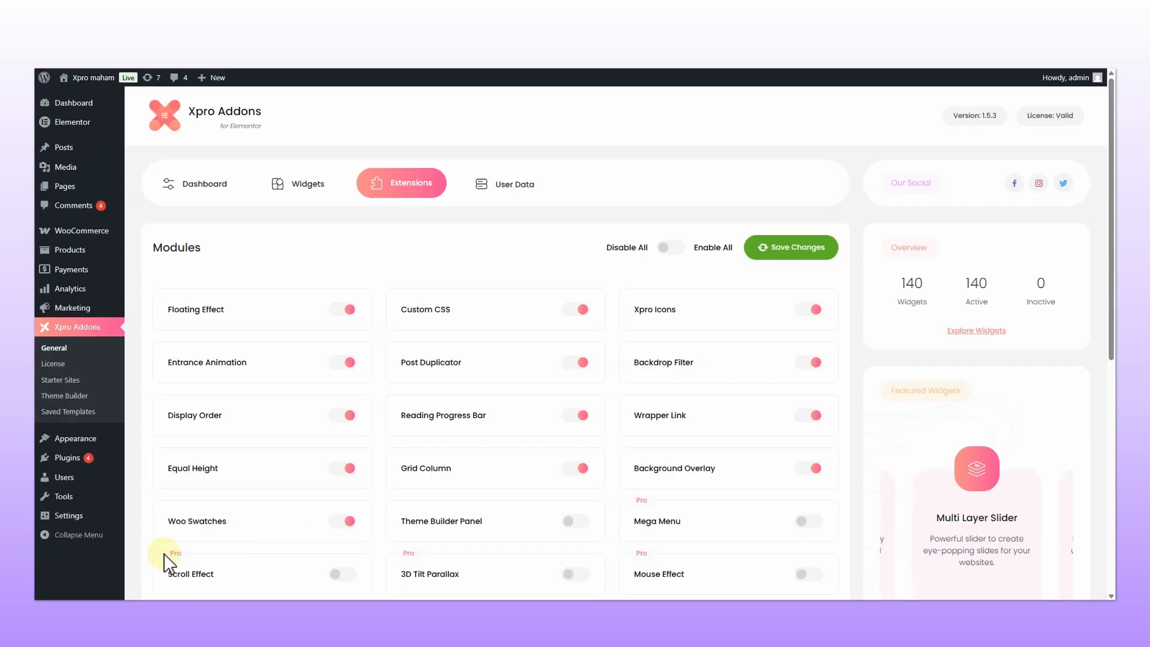
# Step: Re-enable the Woo Swatches extension and save the changes
pyautogui.click(341, 522)
pyautogui.click(784, 253)
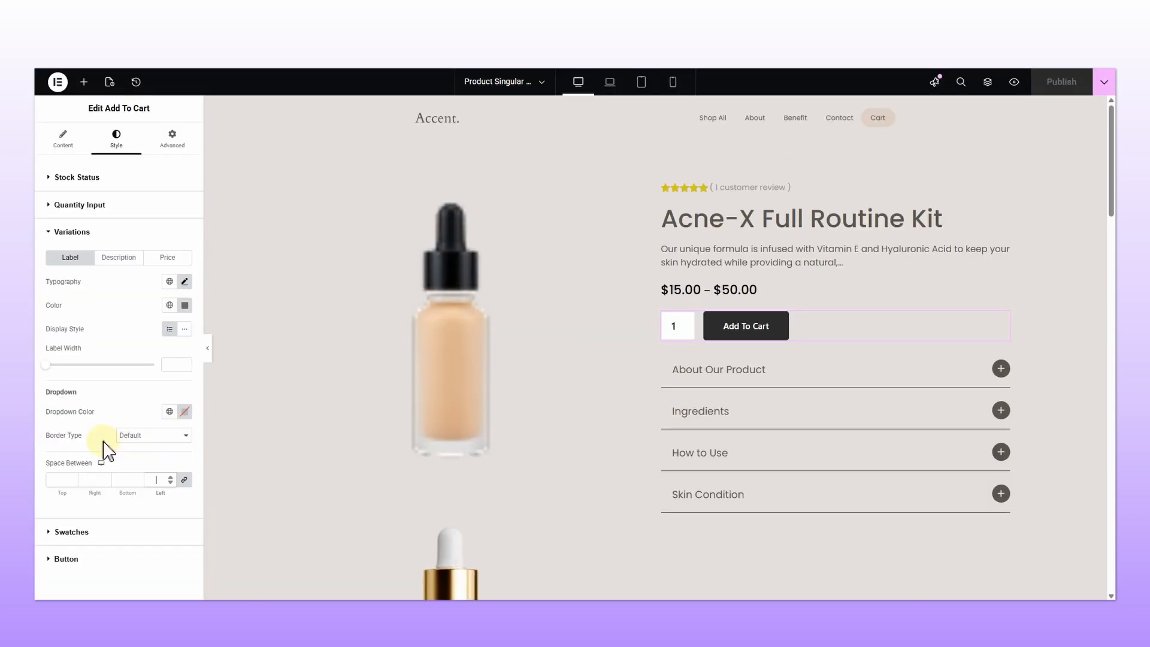
# Step: Set the Add To Cart button typography font family to Poppins
pyautogui.click(105, 559)
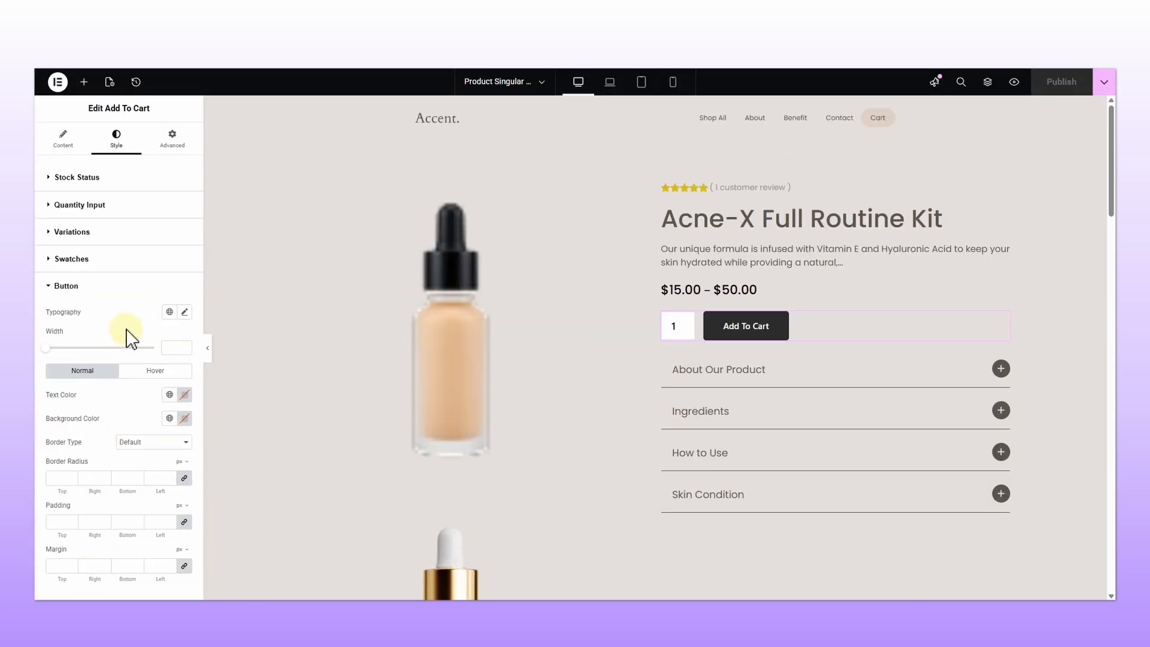
pyautogui.click(185, 313)
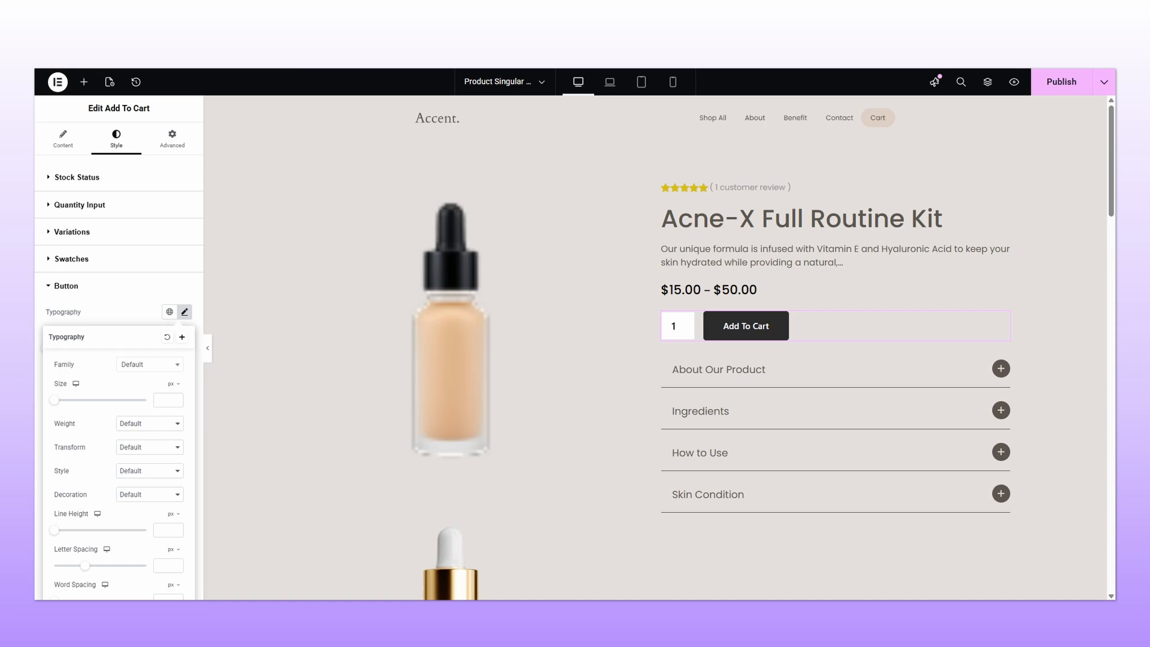
pyautogui.click(157, 367)
pyautogui.write('poppin')
pyautogui.click(137, 409)
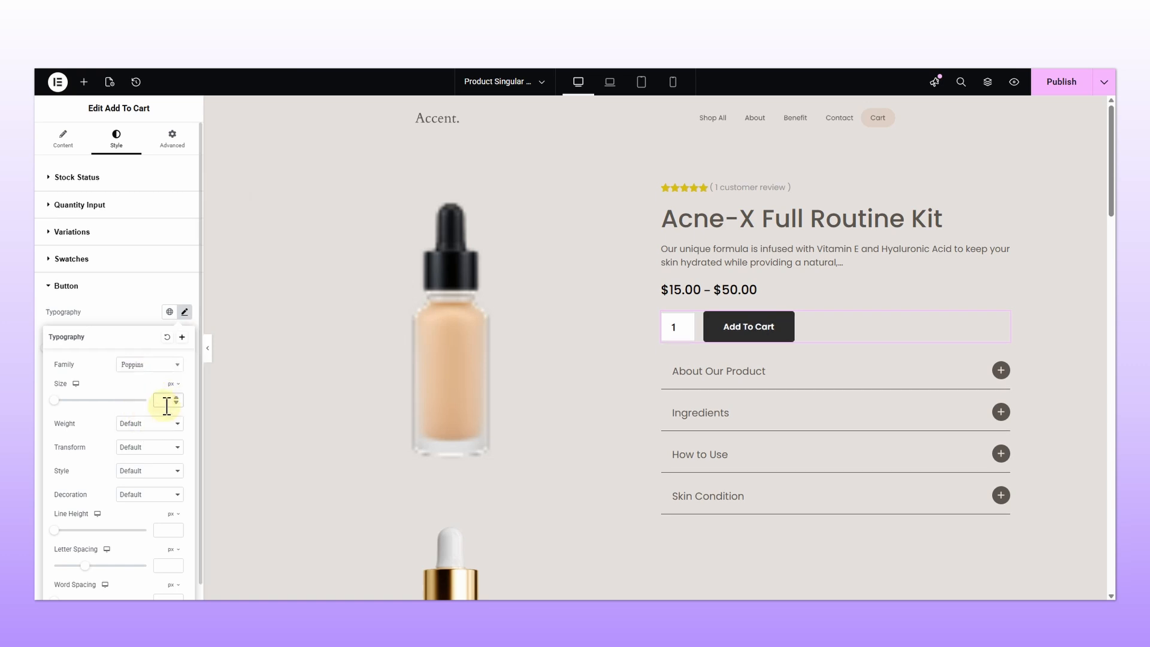
# Step: Set the Add To Cart button typography size to 18 px and weight to 300 (Light)
pyautogui.click(165, 400)
pyautogui.write('18')
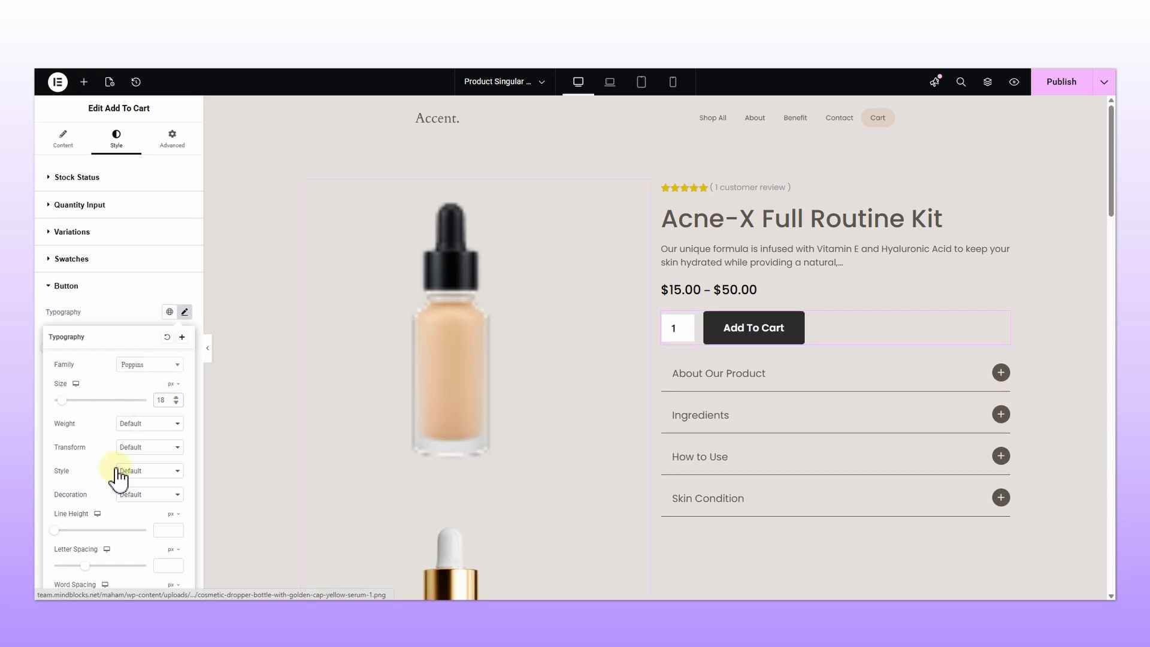
pyautogui.click(144, 427)
pyautogui.click(146, 469)
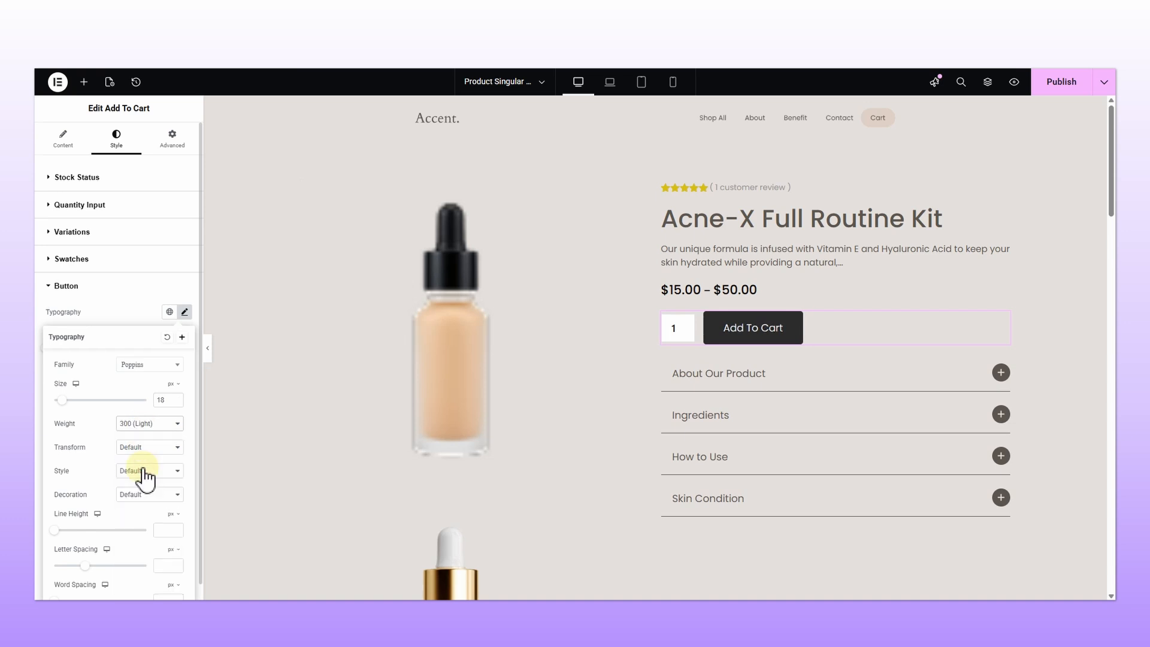
pyautogui.click(101, 323)
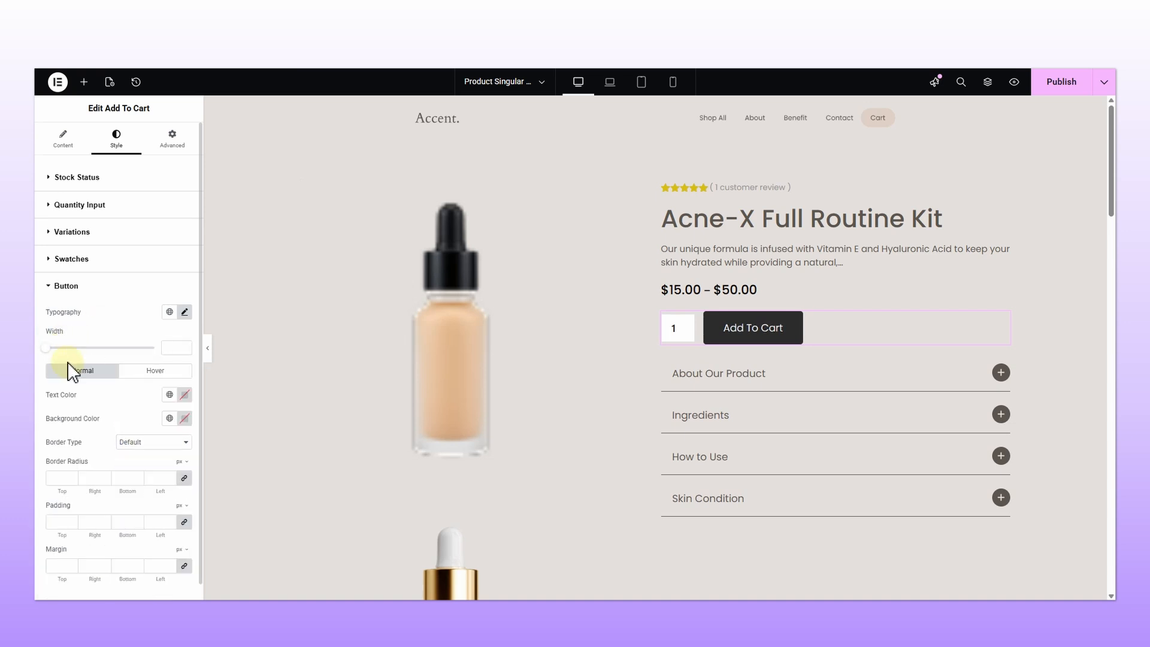
# Step: Try normal and hover text and background colors on the button, then clear them
pyautogui.click(184, 419)
pyautogui.moveTo(217, 478); pyautogui.dragTo(200, 484)
pyautogui.click(203, 441)
pyautogui.click(155, 371)
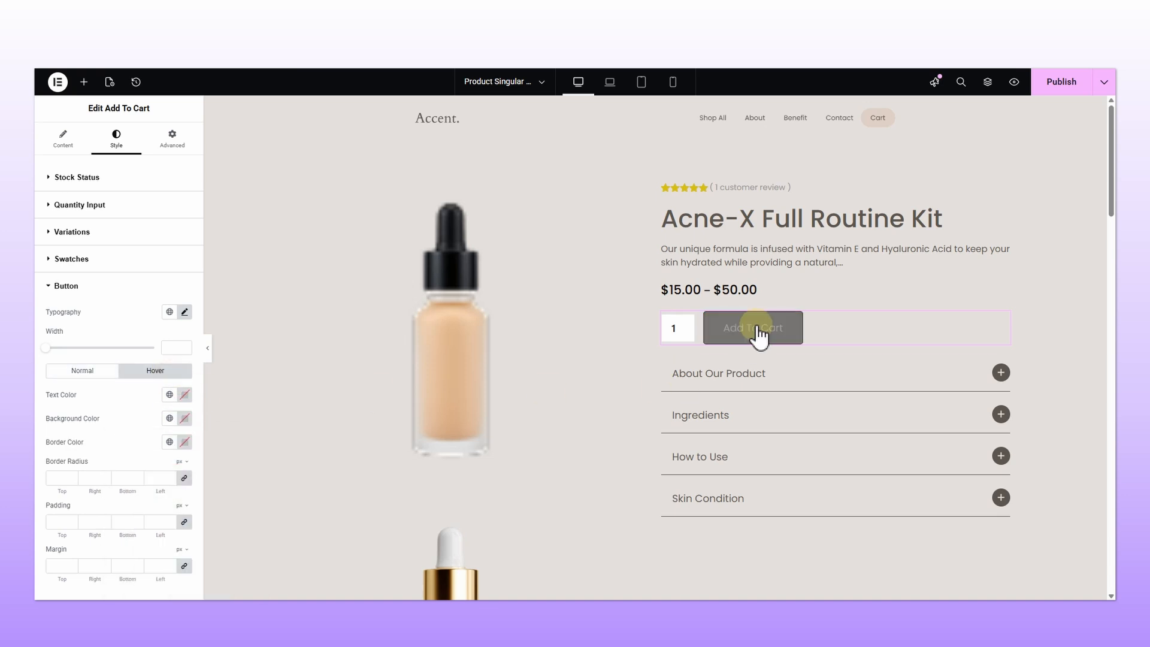
pyautogui.click(184, 394)
pyautogui.click(162, 533)
pyautogui.click(219, 452)
pyautogui.click(184, 418)
pyautogui.click(155, 499)
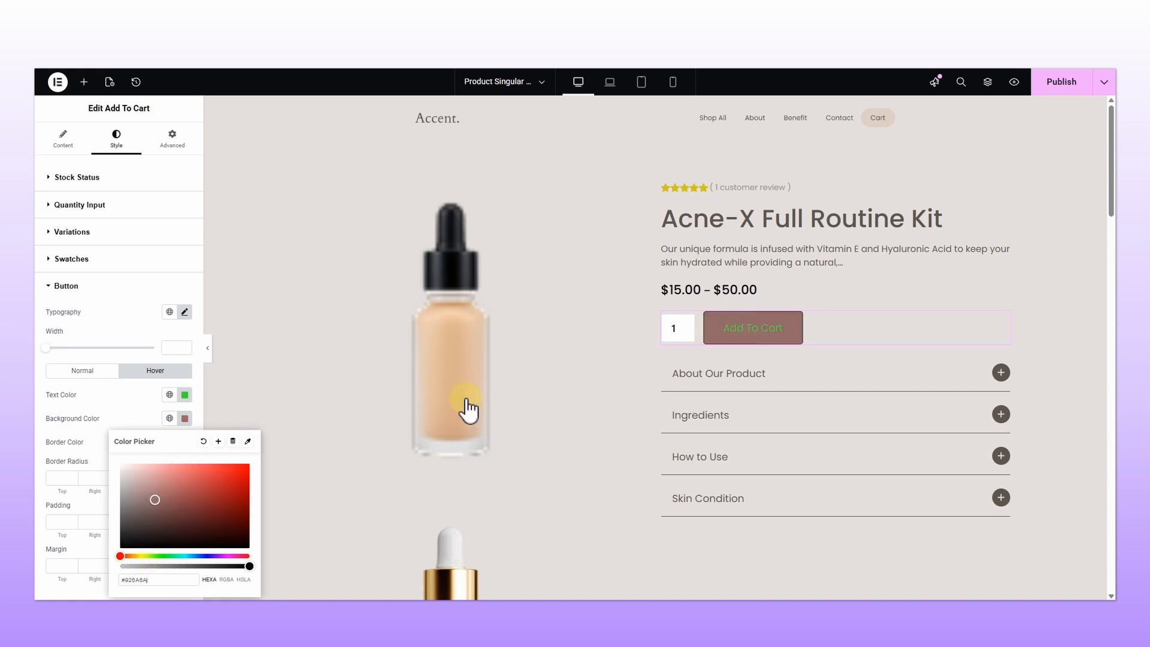
pyautogui.click(204, 442)
pyautogui.click(185, 395)
pyautogui.click(204, 418)
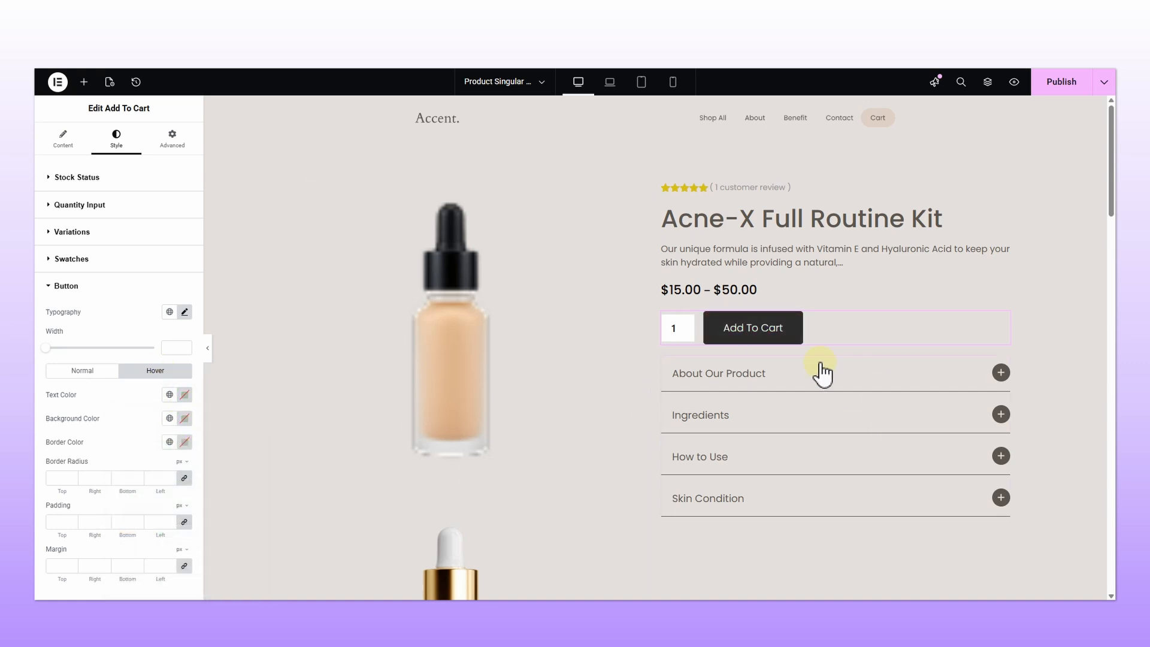
# Step: Set the button's normal-state border radius to 60 px on all corners
pyautogui.click(91, 371)
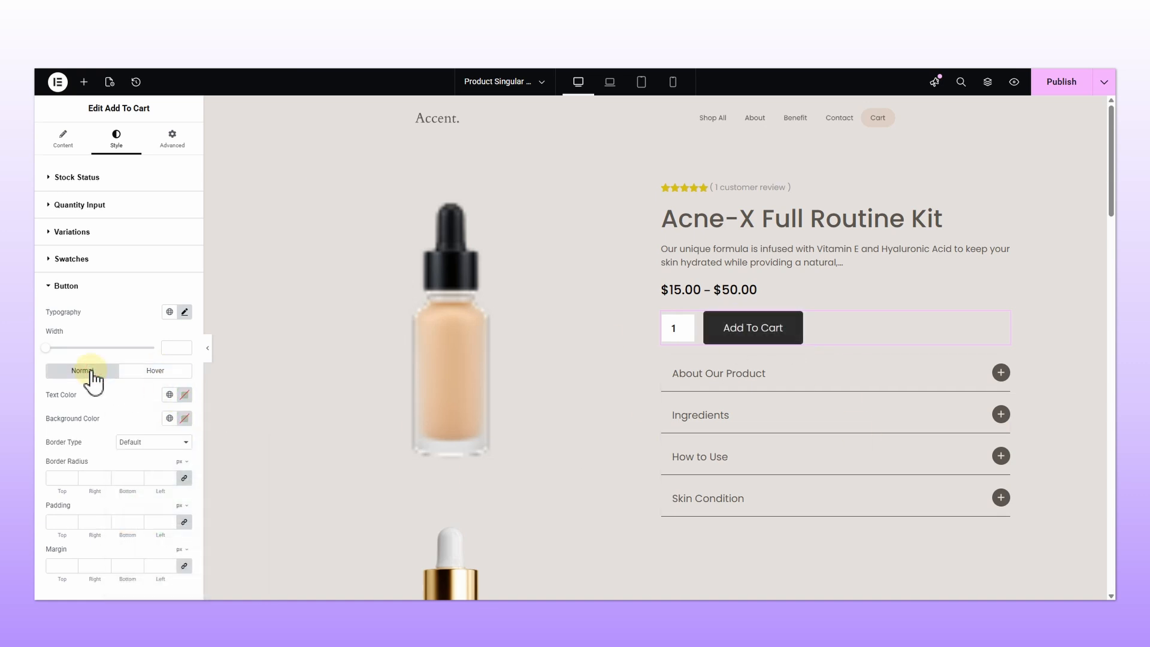
pyautogui.click(61, 478)
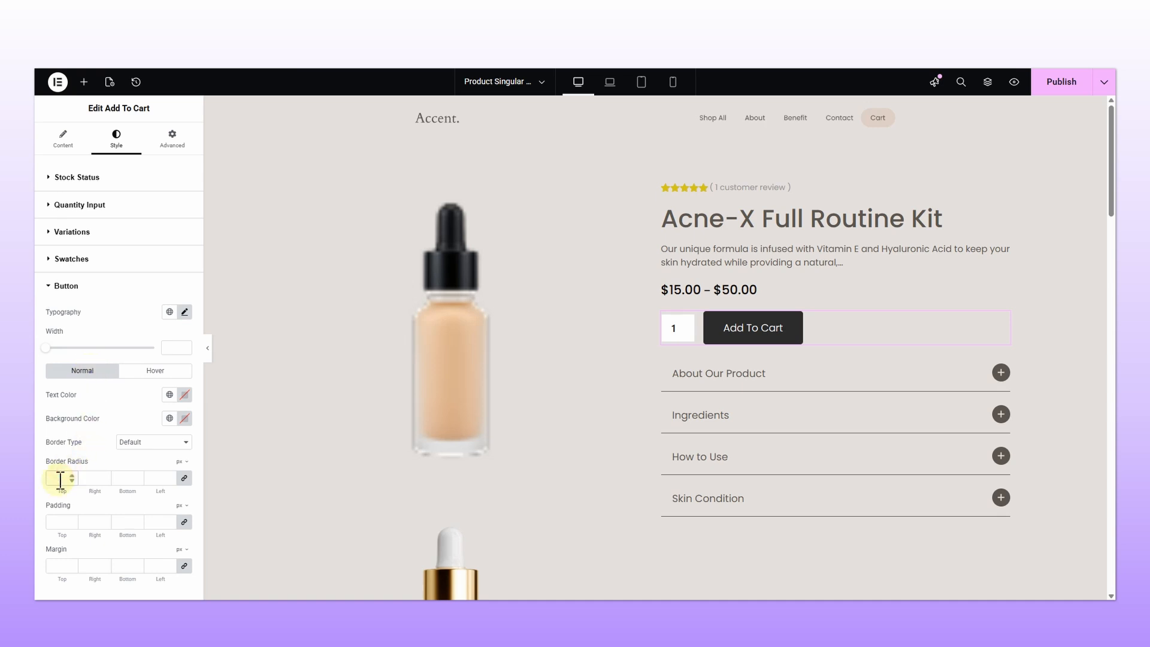
pyautogui.write('60')
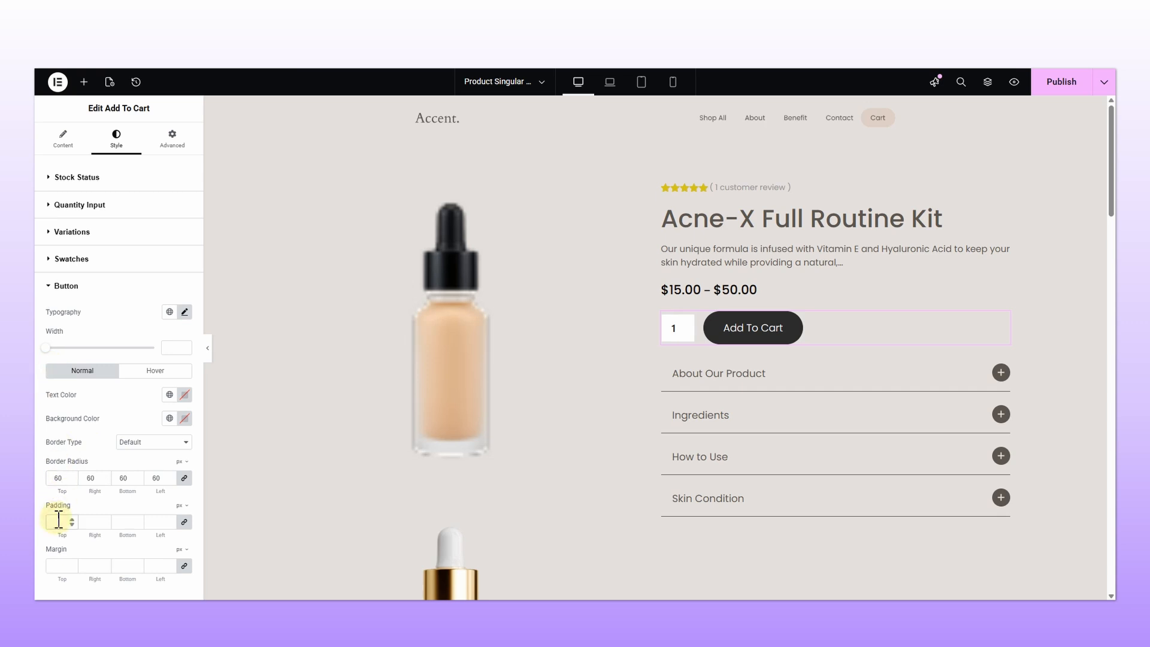
pyautogui.write('13')
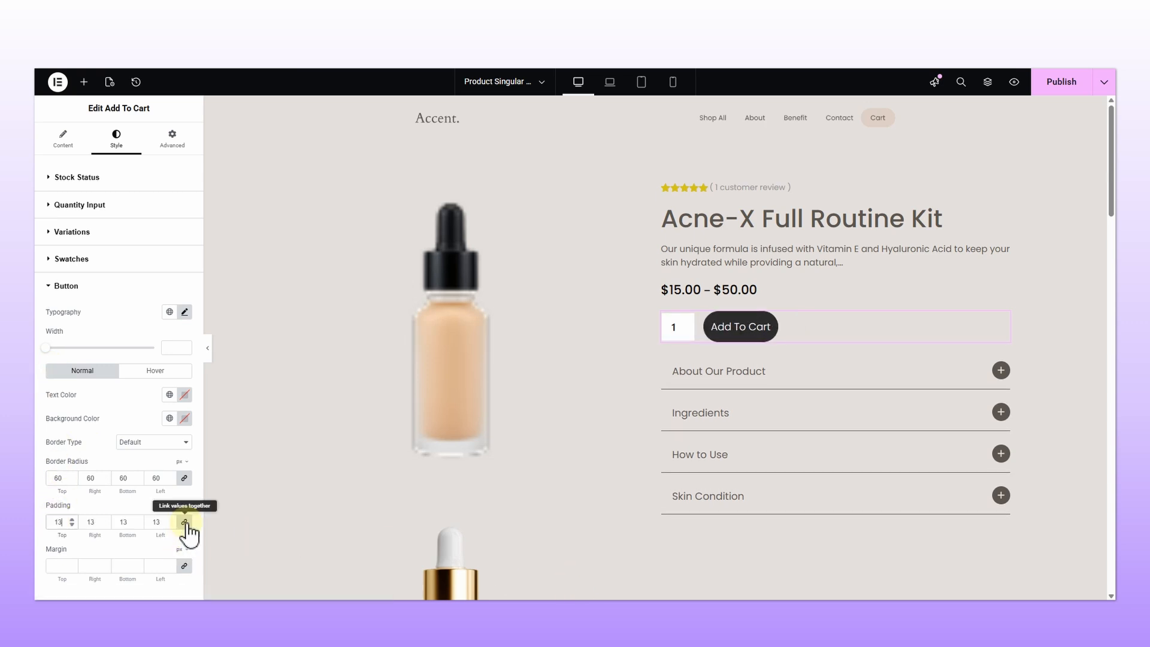
# Step: Set the button padding to 13 px, then unlink values and set the side padding to 130 px
pyautogui.click(184, 522)
pyautogui.click(95, 522)
pyautogui.write('0')
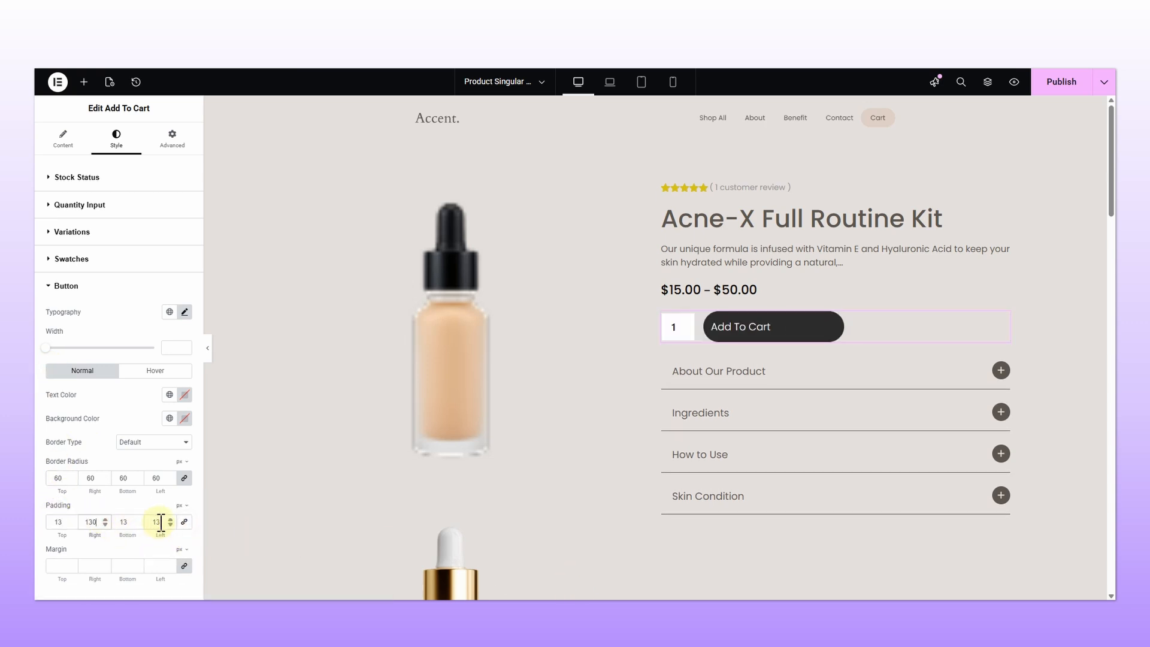
pyautogui.write('0')
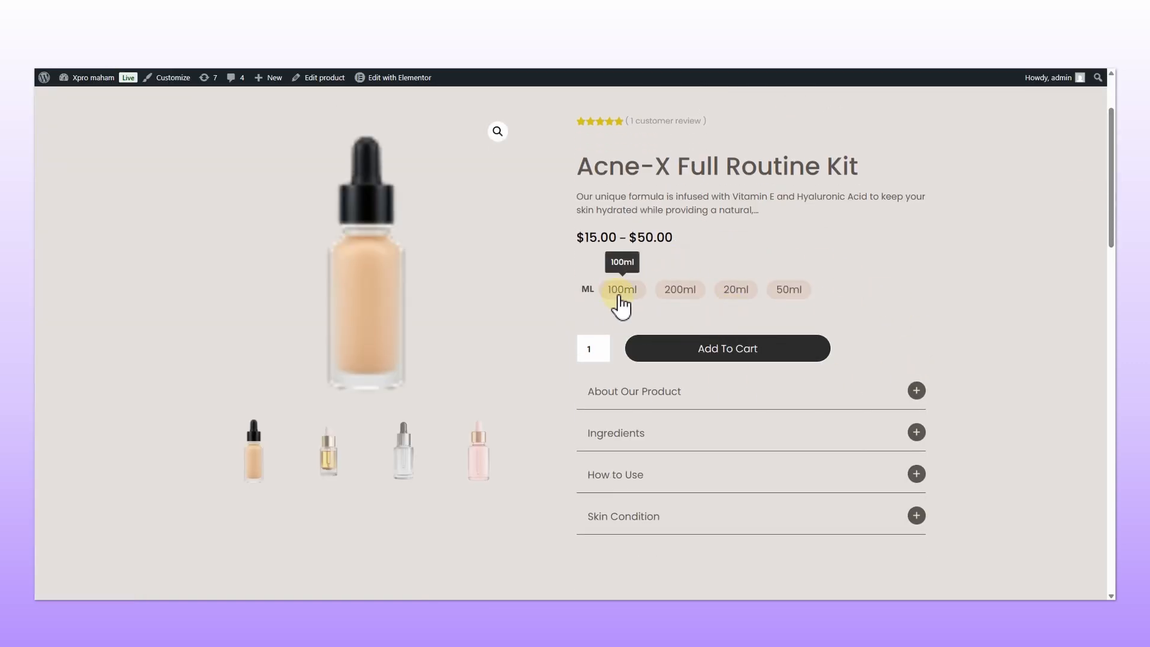
# Step: Test the swatches on the live product page by choosing 200ml, 20ml and 50ml
pyautogui.click(673, 300)
pyautogui.click(749, 299)
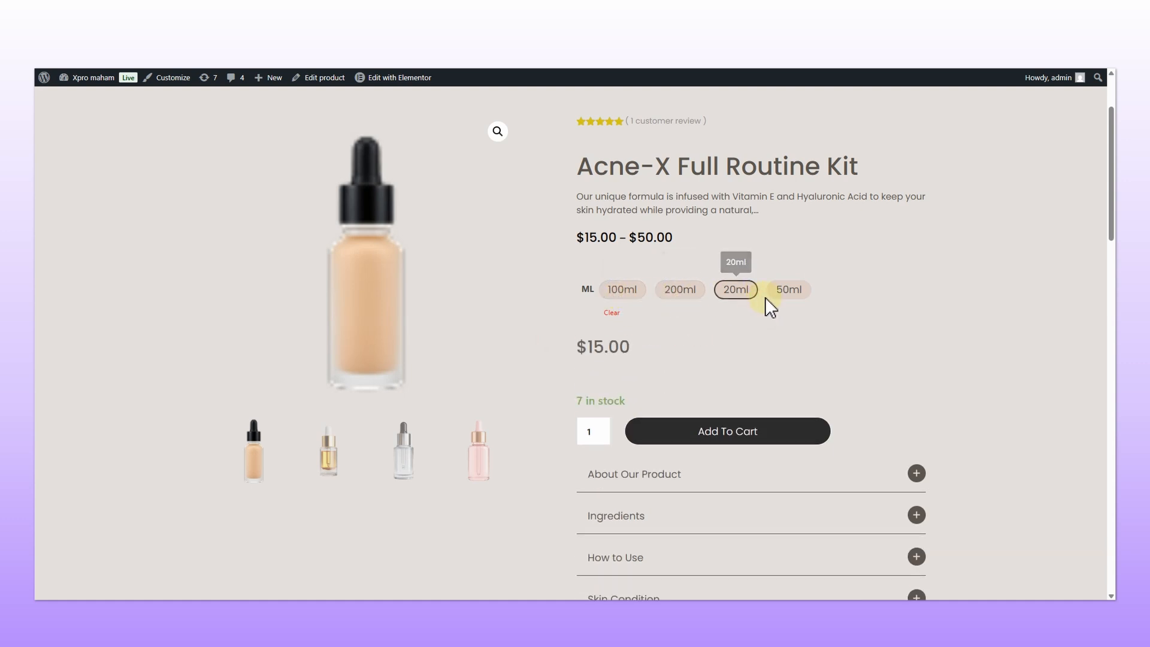
pyautogui.click(789, 303)
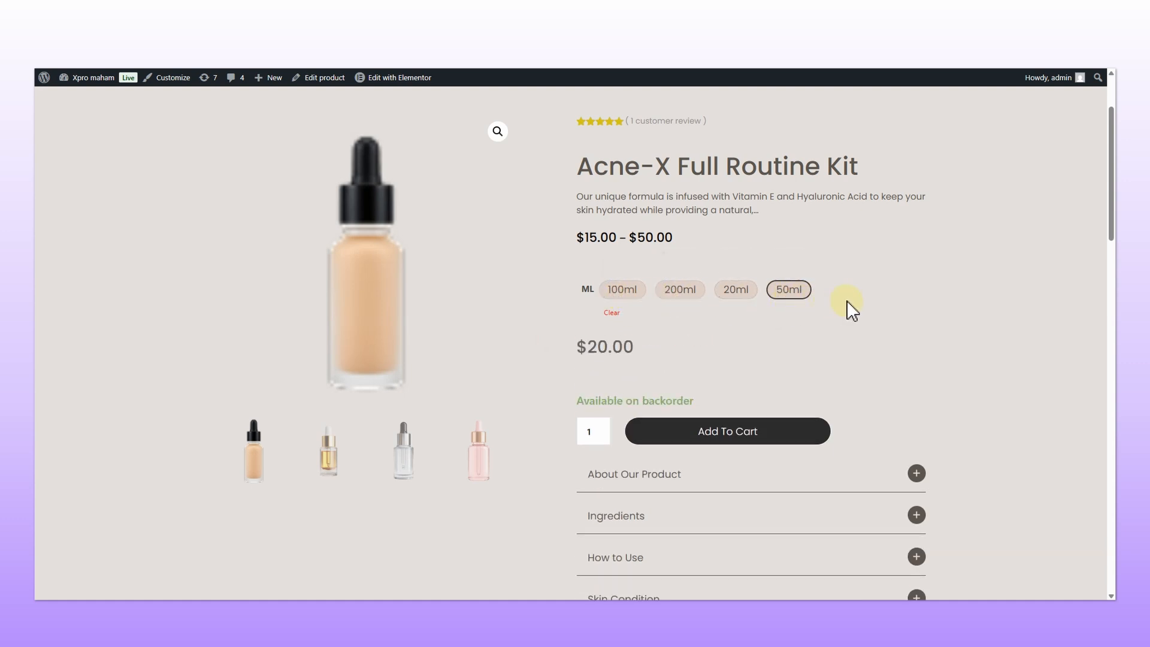
pyautogui.scroll(2, 850, 309)
pyautogui.scroll(-1, 852, 310)
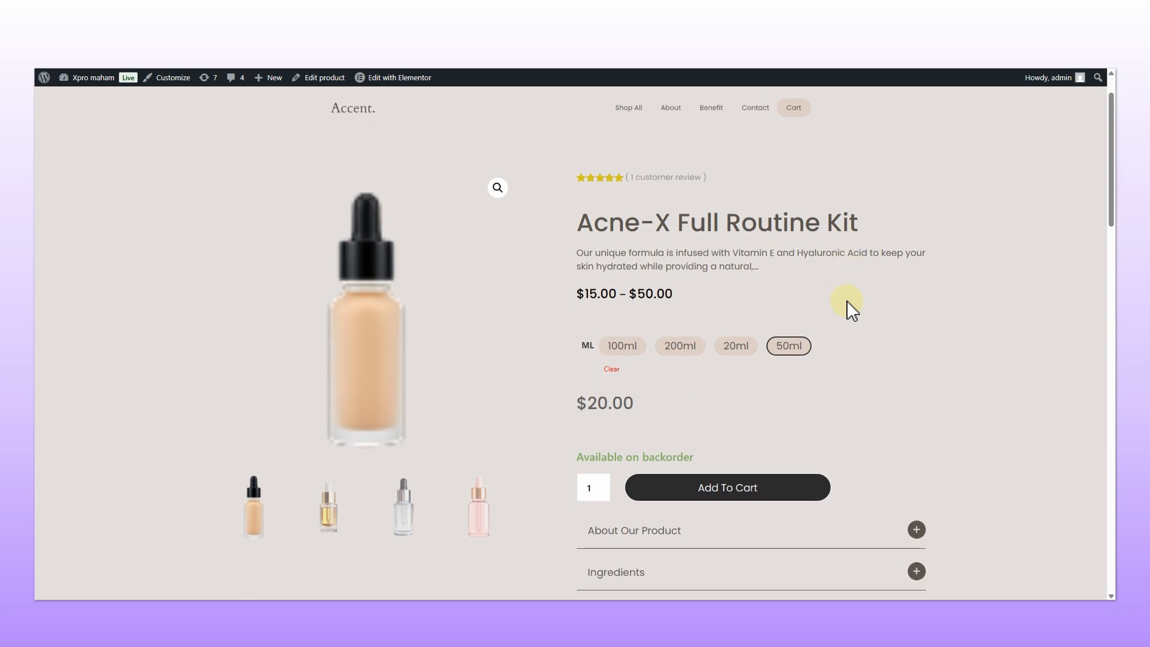